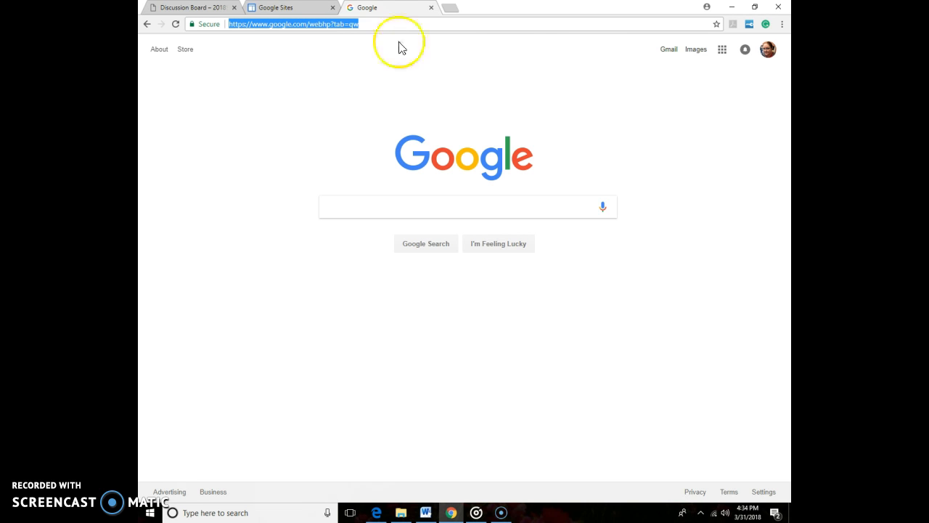
Open new Google Sites from the Google home page and bring up the Technology Jedi site in the editor
left_click(722, 50)
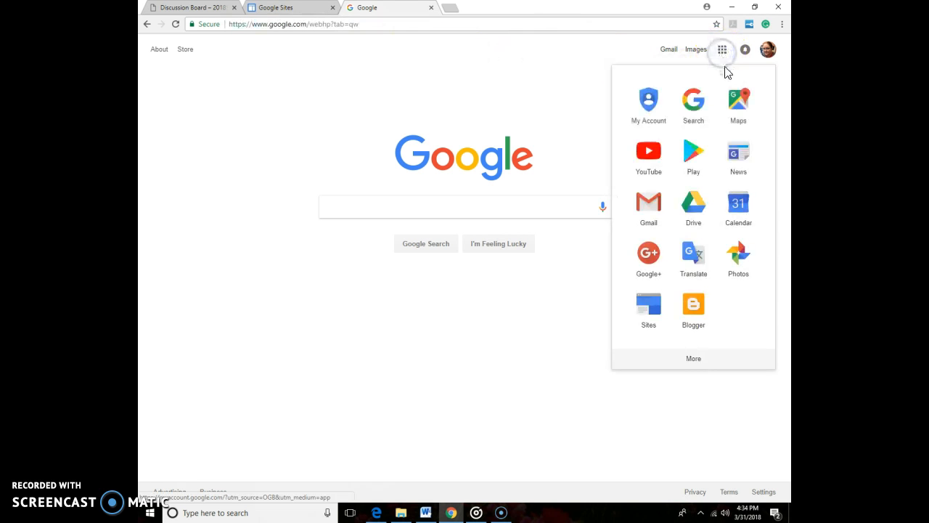
left_click(653, 319)
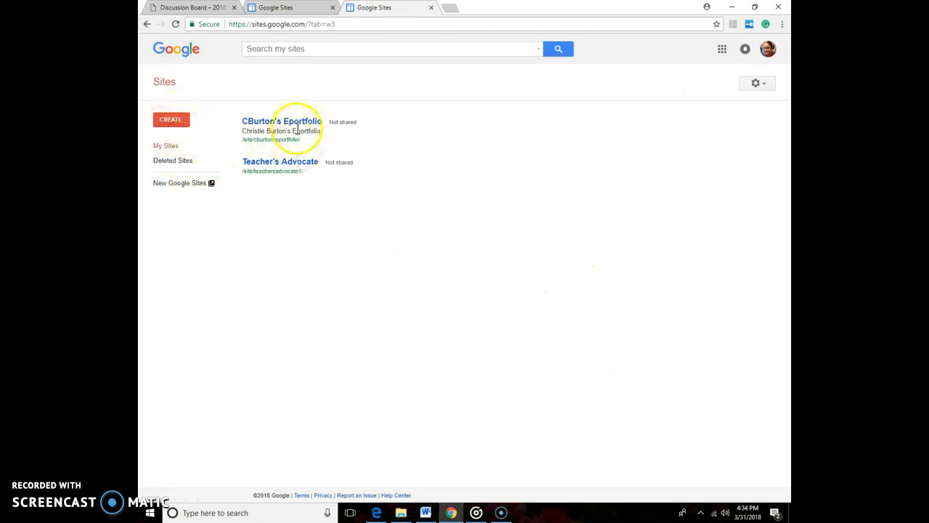
left_click(178, 190)
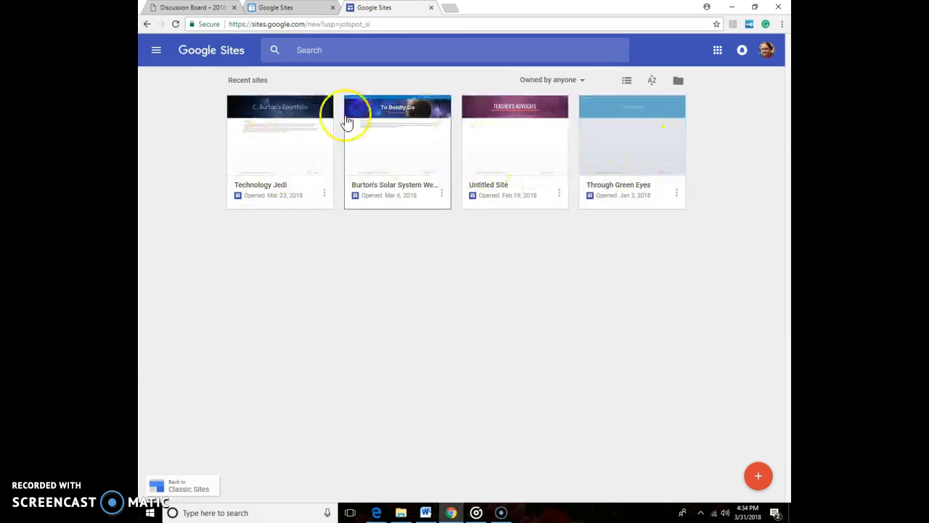
left_click(279, 172)
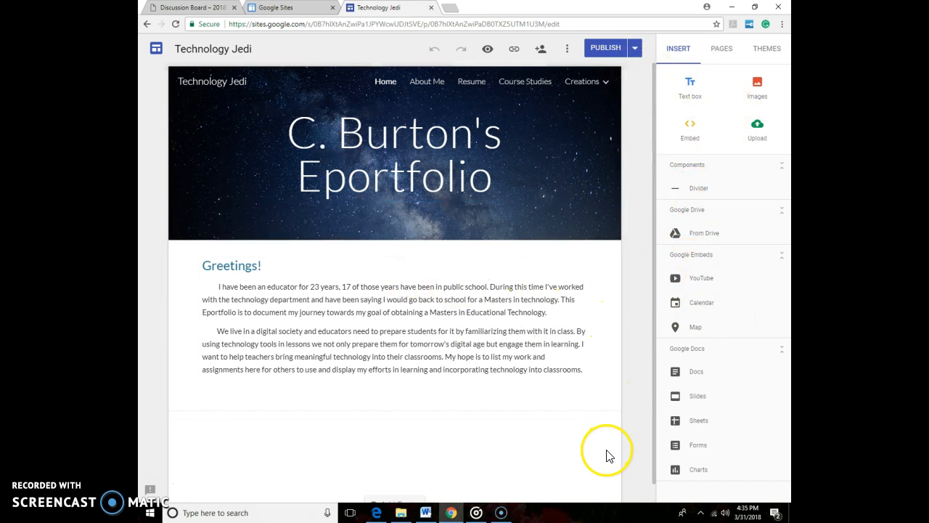
Launch Website Constructor from the Windows search and continue the existing web site instead of starting from a template
left_click(267, 514)
type("we")
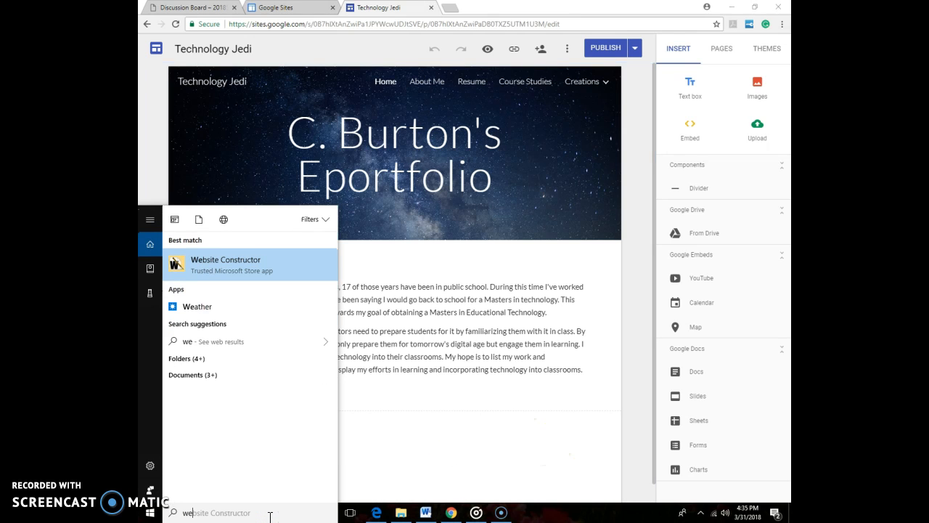
left_click(296, 272)
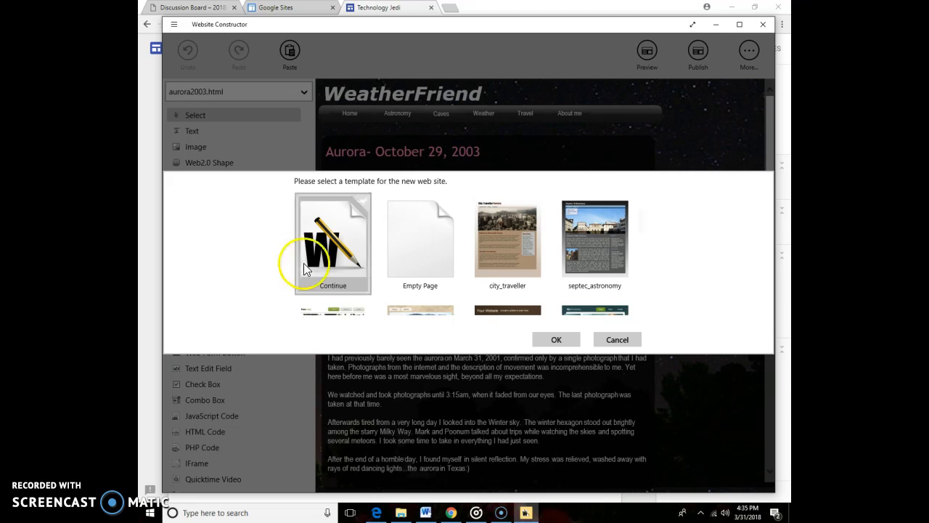
mouse_move(639, 208)
left_mouse_down()
mouse_move(640, 263)
mouse_move(642, 215)
left_mouse_up()
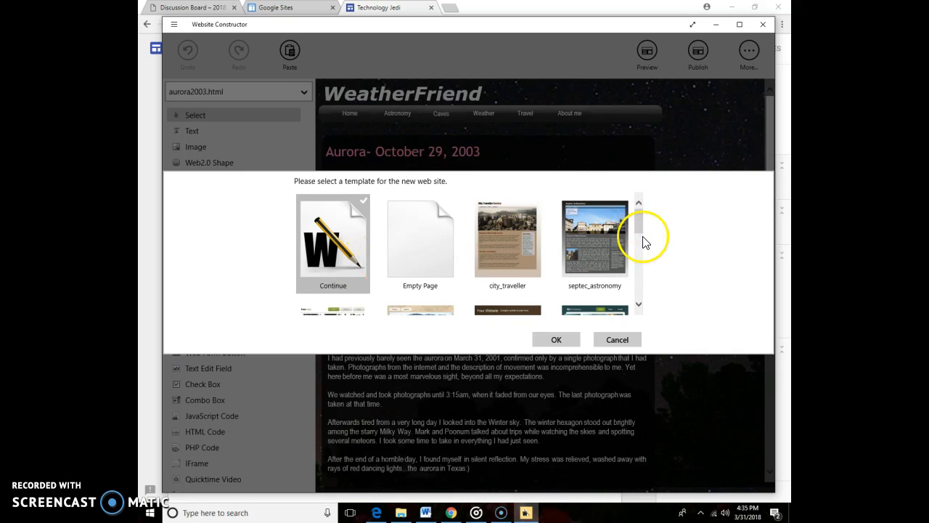
left_click(556, 339)
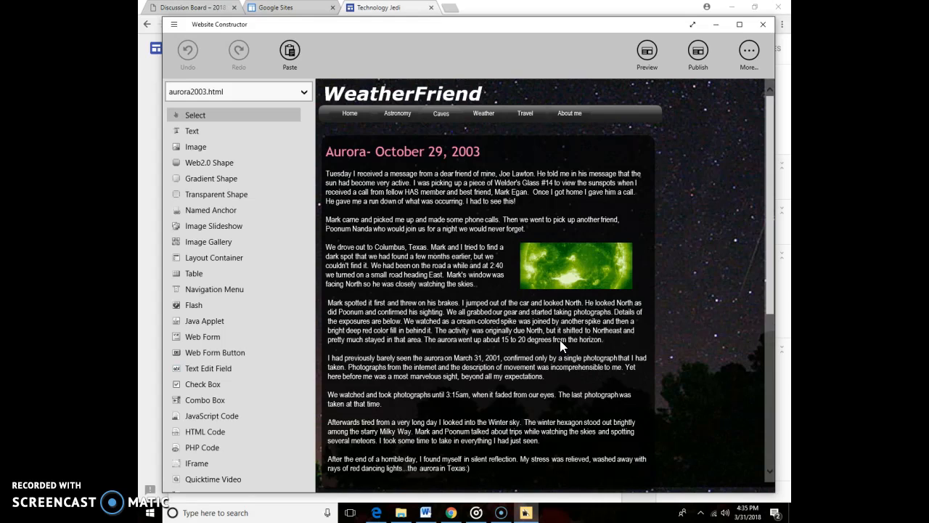
View the site's totallunar2018.html page and aurora2001.html page in the editor
left_click(282, 101)
left_click(260, 51)
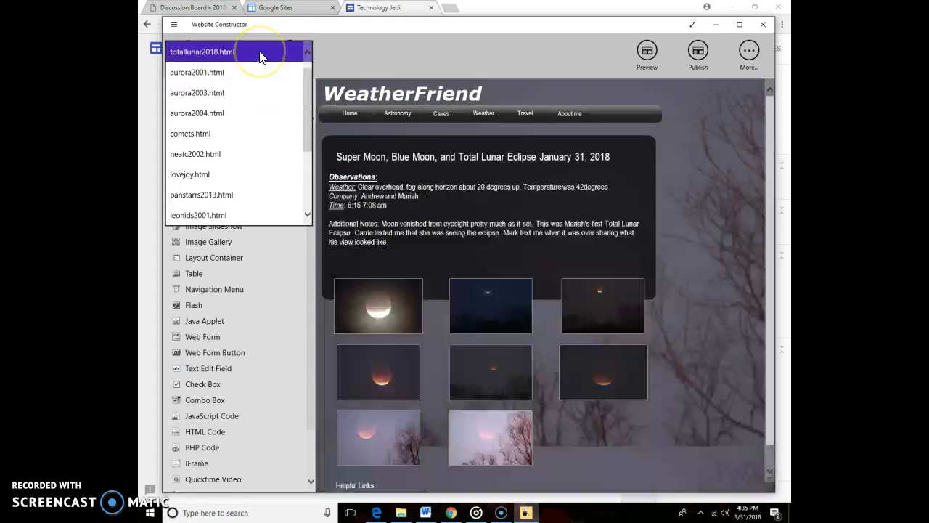
left_click(251, 89)
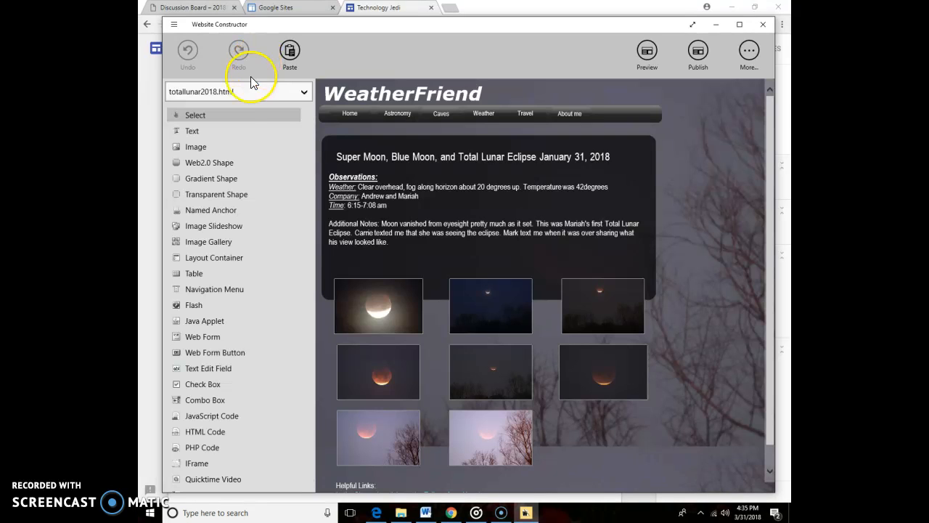
left_click(253, 98)
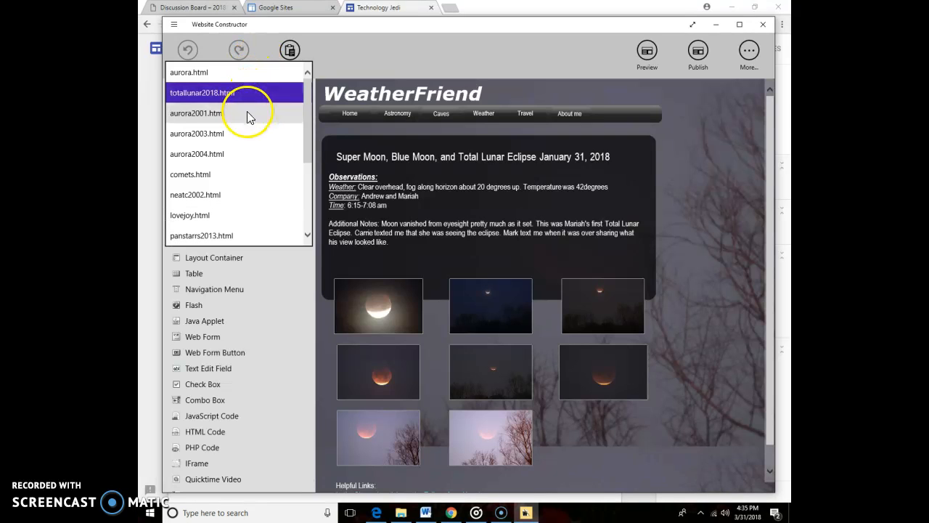
left_click(247, 114)
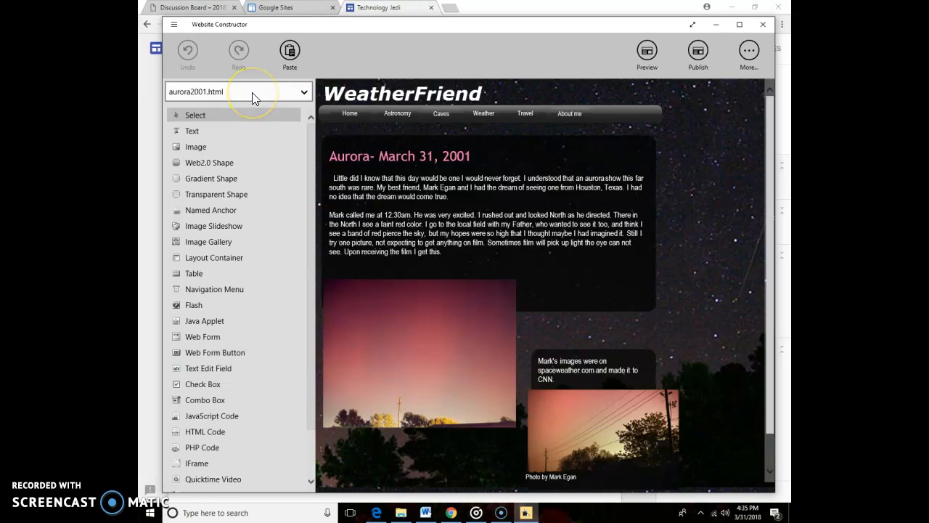
Return to the aurora2003.html page in the editor
left_click(251, 92)
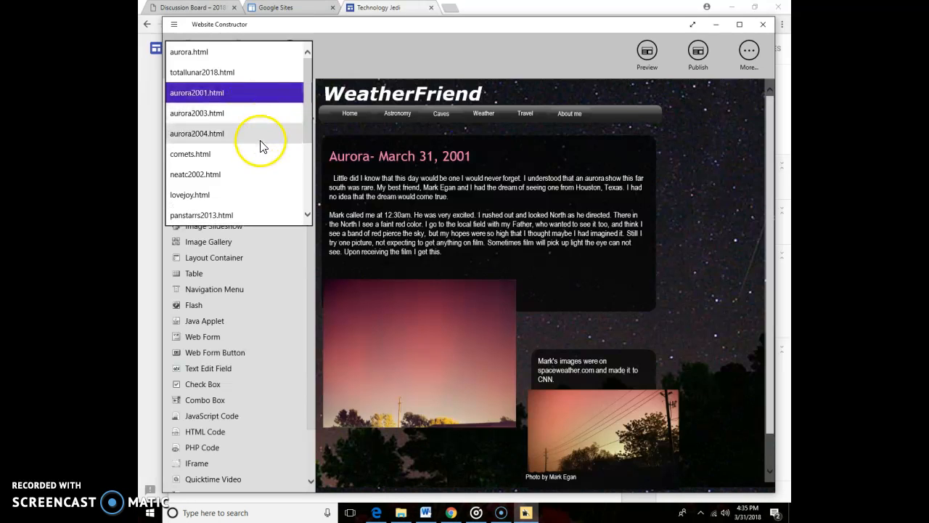
left_click(261, 115)
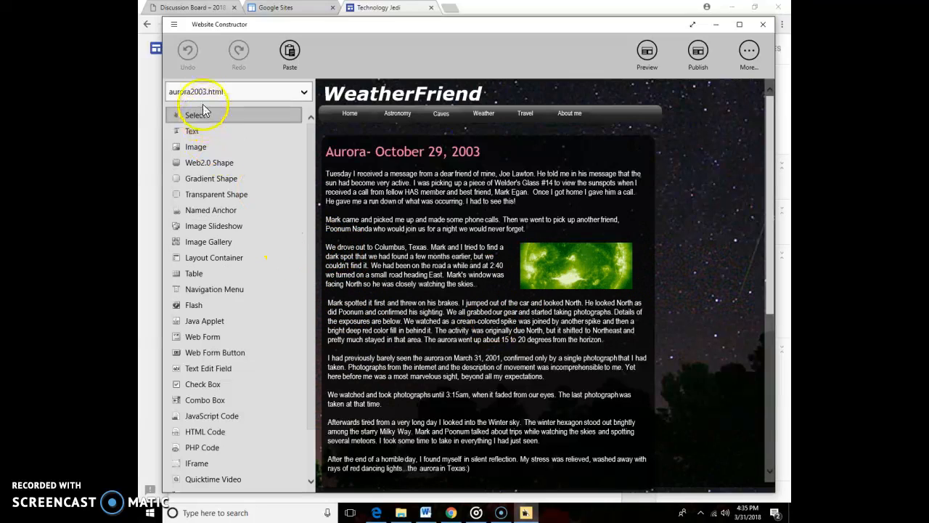
left_click(256, 93)
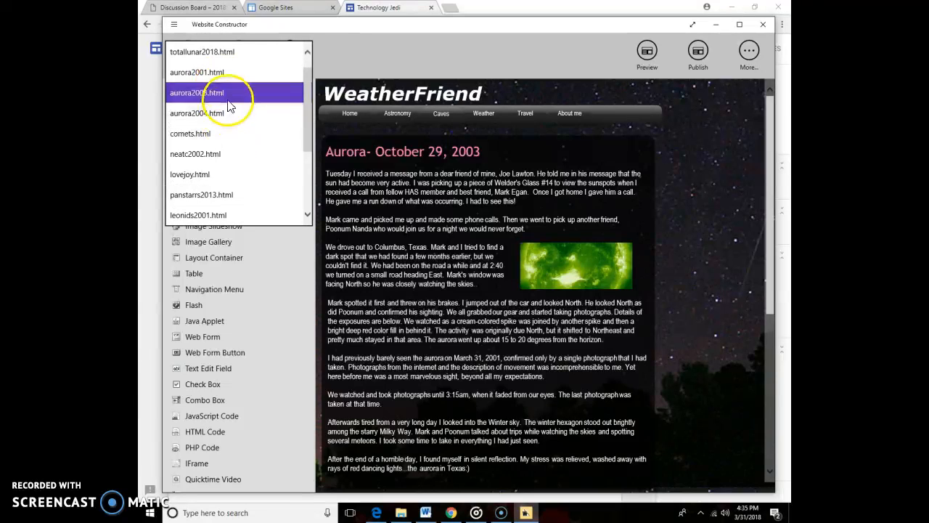
left_click(229, 94)
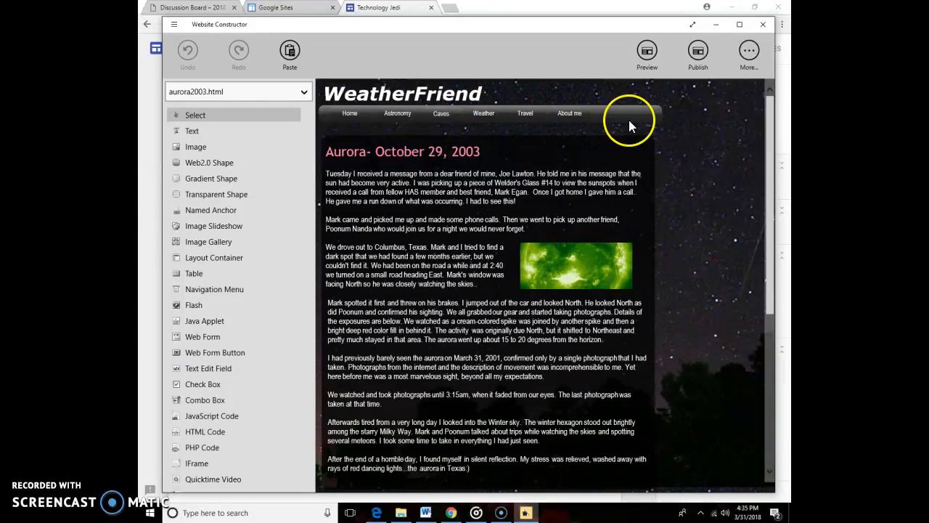
left_click(248, 93)
left_click(247, 94)
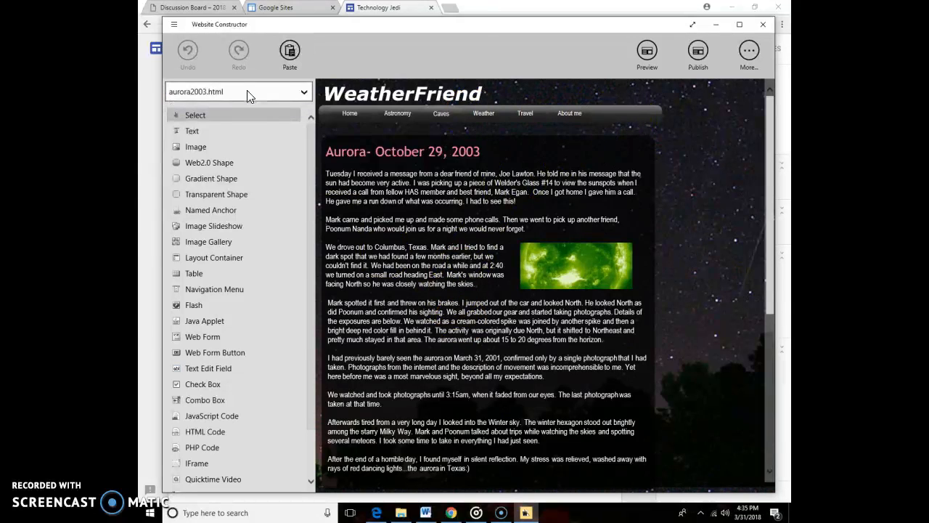
Examine the October 29, 2003 aurora page's text and photo thumbnails down to the footer, leaving no text block selected
left_click(477, 270)
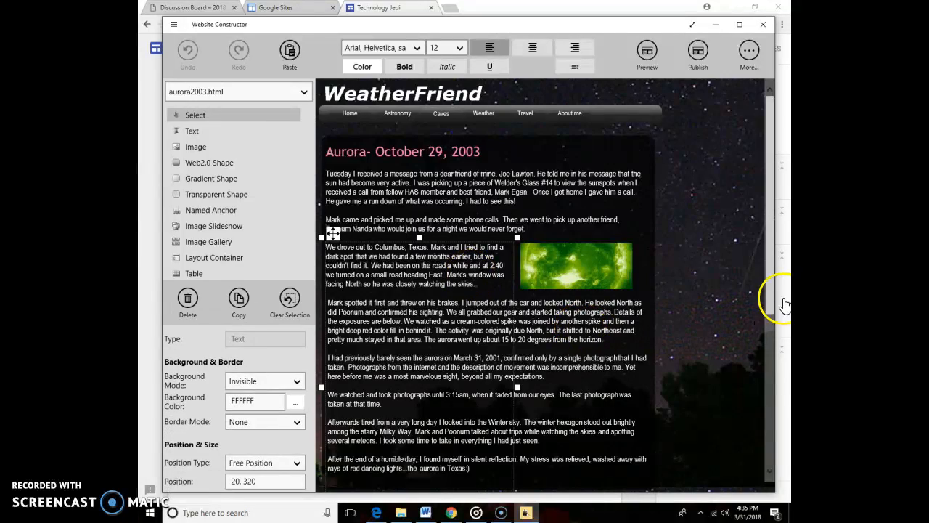
left_click_drag(773, 274, 783, 311)
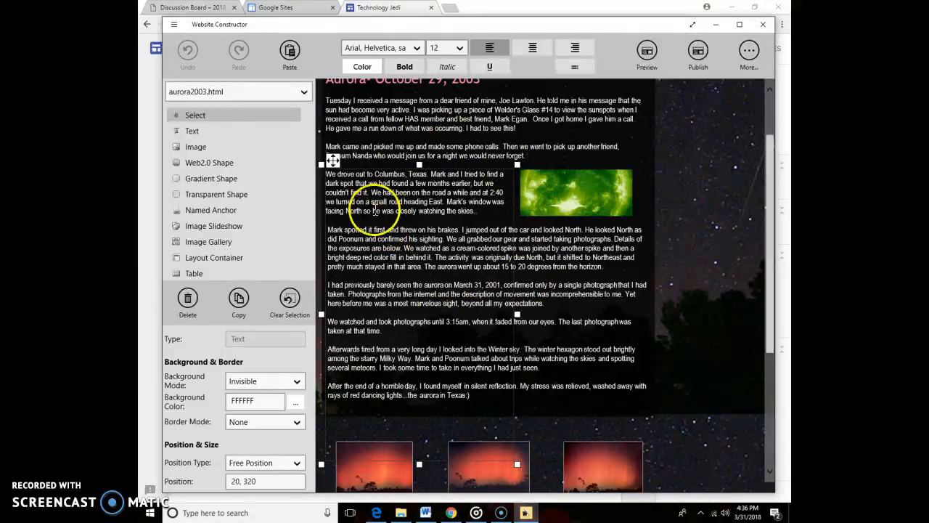
left_click_drag(769, 274, 765, 249)
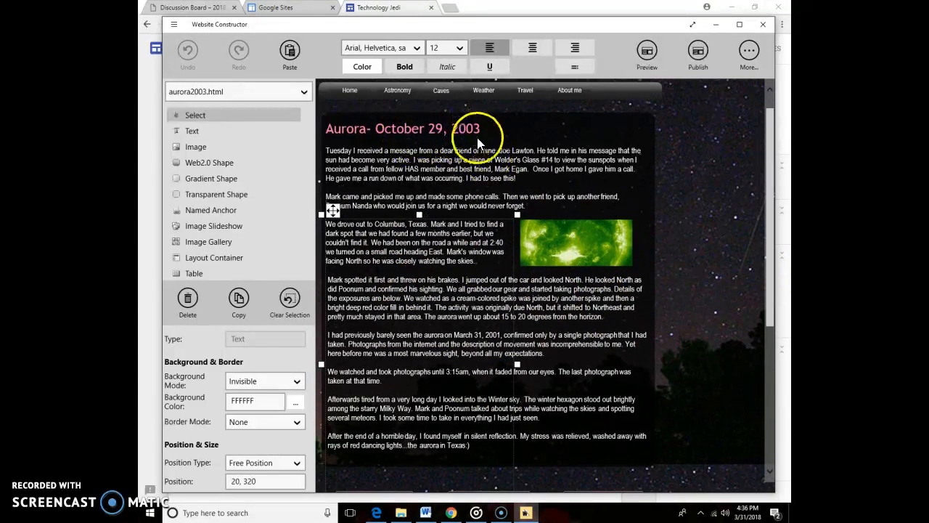
left_click_drag(768, 188, 774, 368)
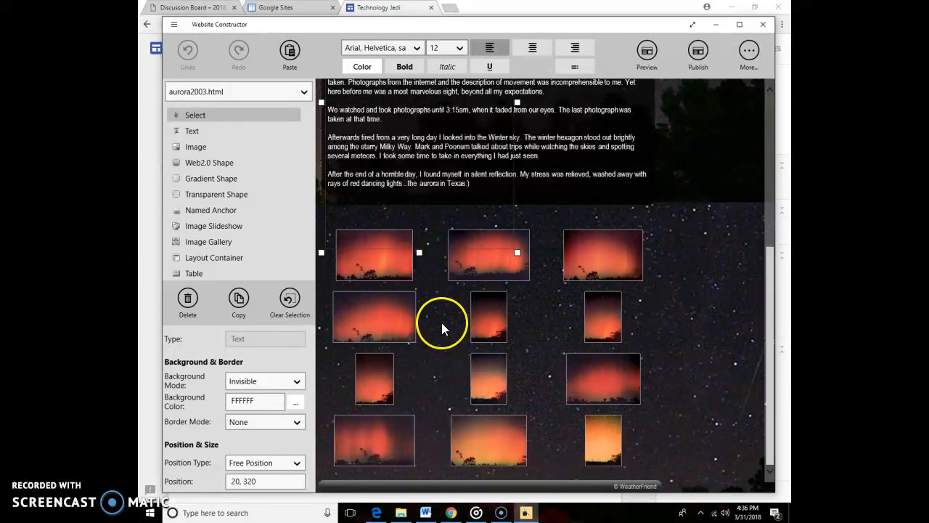
left_click(681, 341)
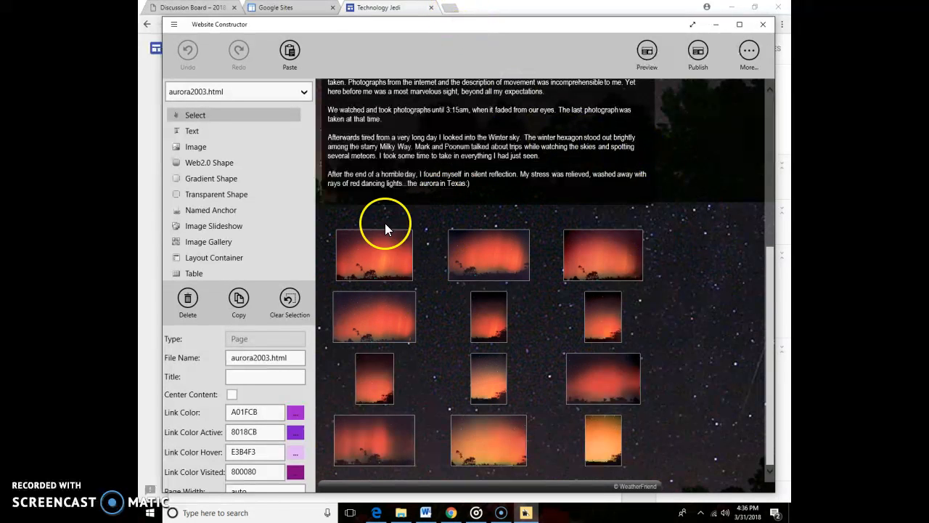
Switch to Chrome, open weatherfriend.com in a new tab and go to the Astronomy section's aurora page for October 29, 2003
left_click(451, 11)
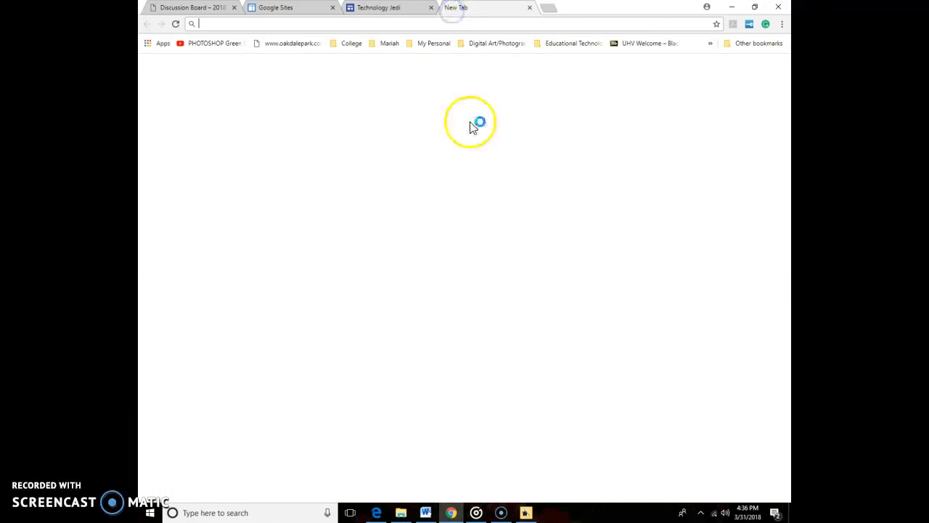
left_click(337, 27)
type("we")
key("Return")
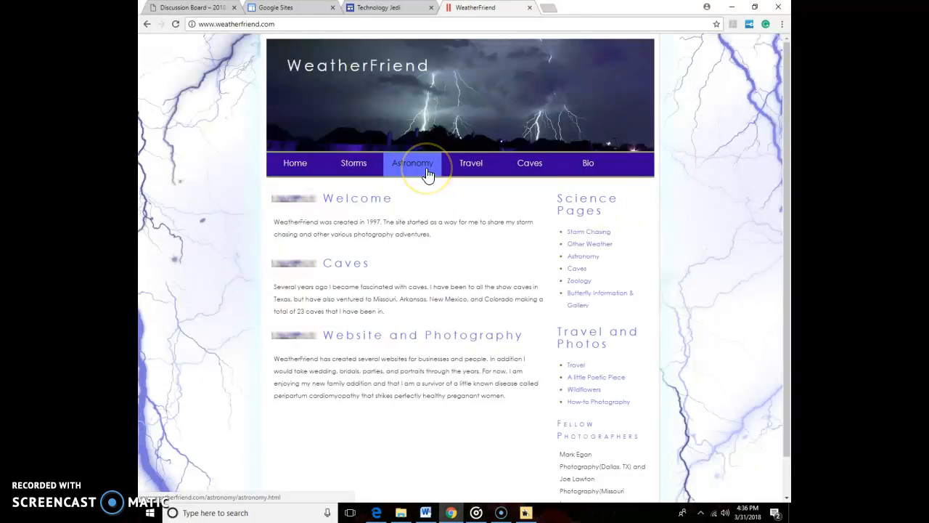
left_click(427, 168)
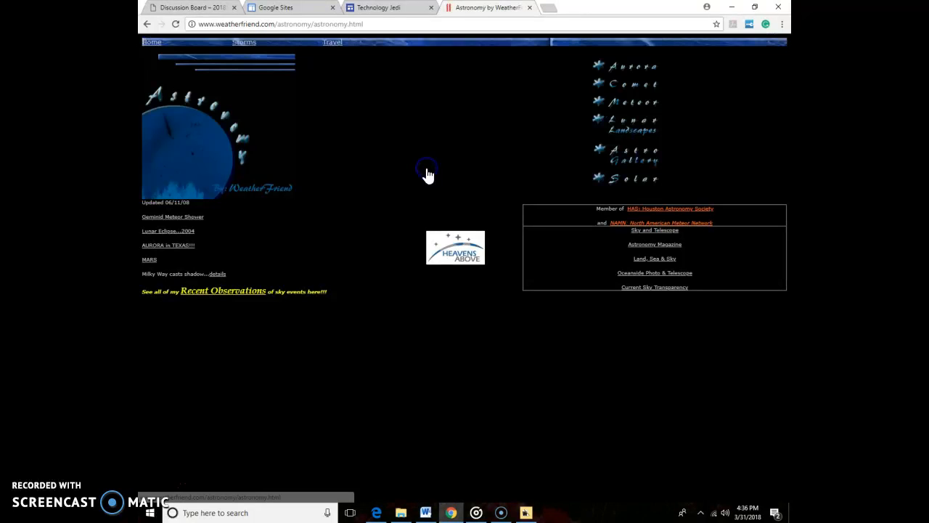
left_click(648, 75)
left_click(507, 254)
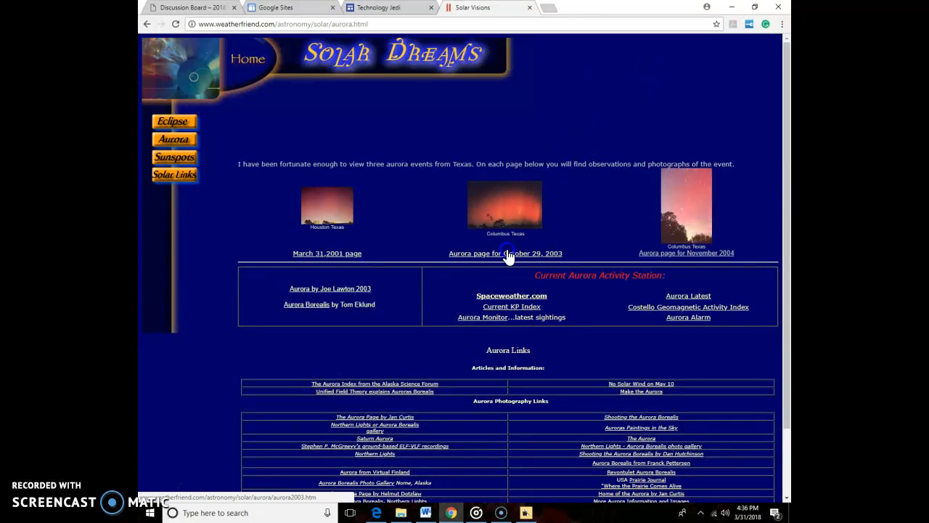
Copy the "Photographs as seen on Spaceweather.com" credit line below the old aurora page's photos
left_click(450, 215)
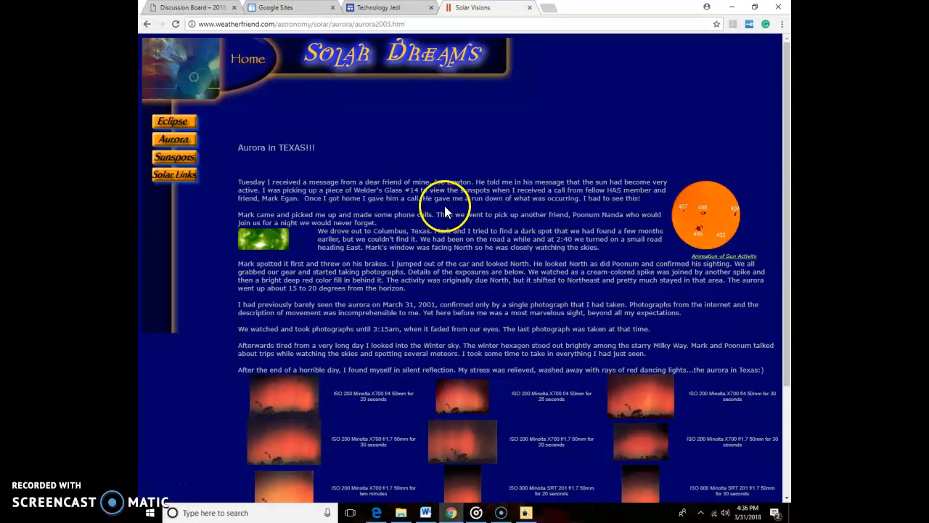
scroll(444, 205, "down", 3)
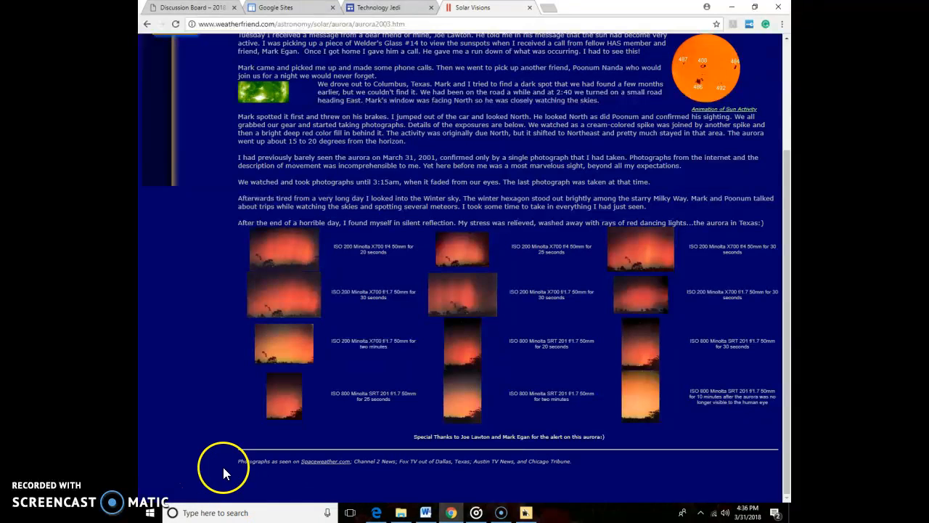
left_click_drag(240, 460, 554, 461)
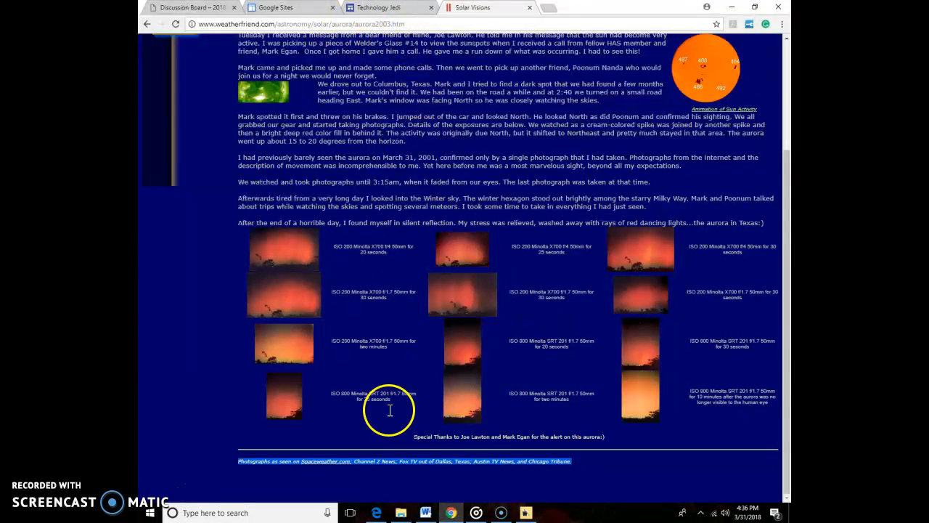
In Website Constructor, add a text box above the first photo row of aurora2003.html and replace its placeholder with the copied credit line
left_click(525, 513)
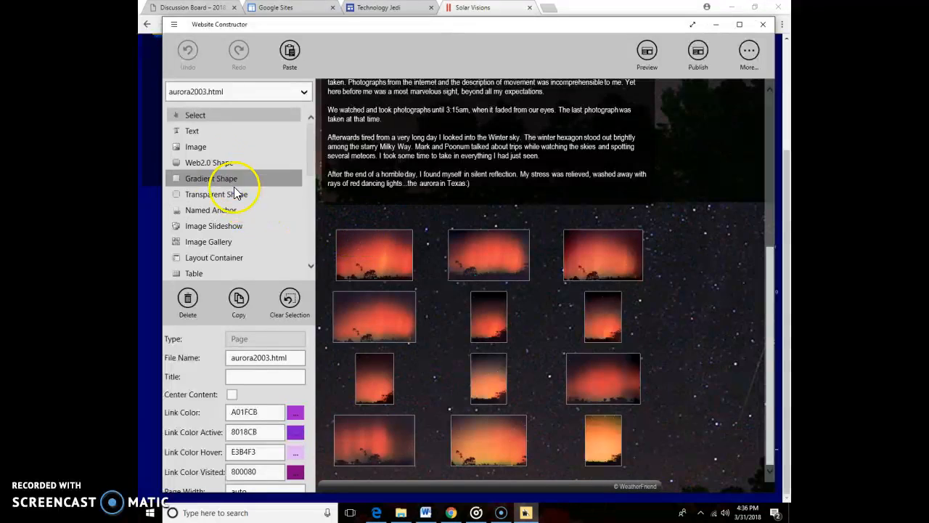
left_click(199, 131)
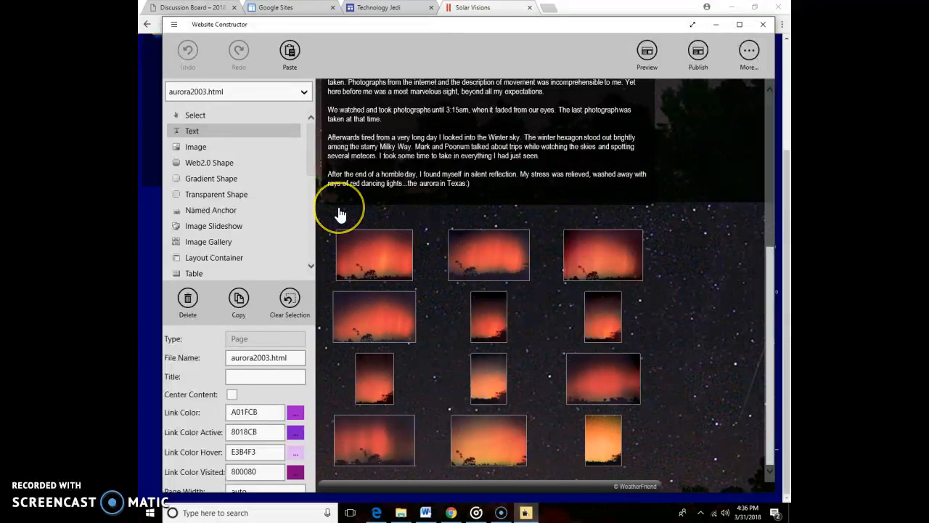
left_click(340, 215)
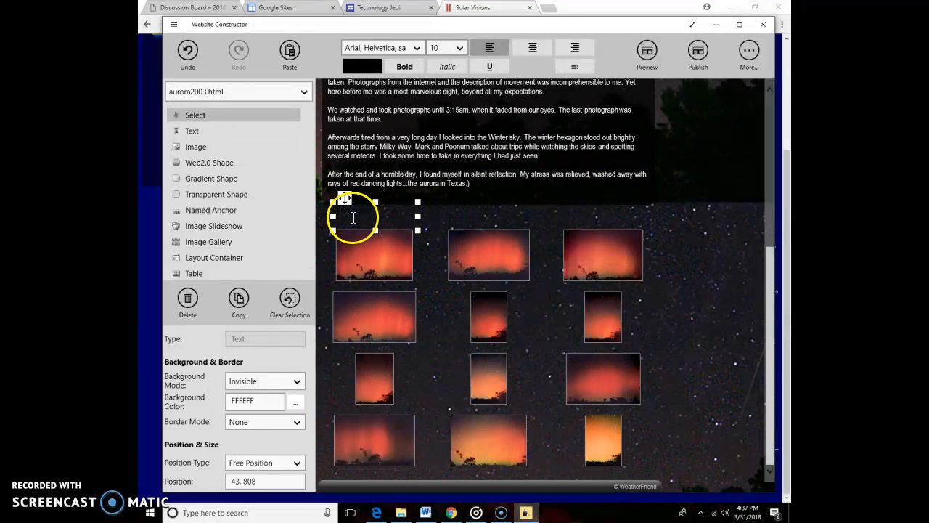
triple_click(354, 216)
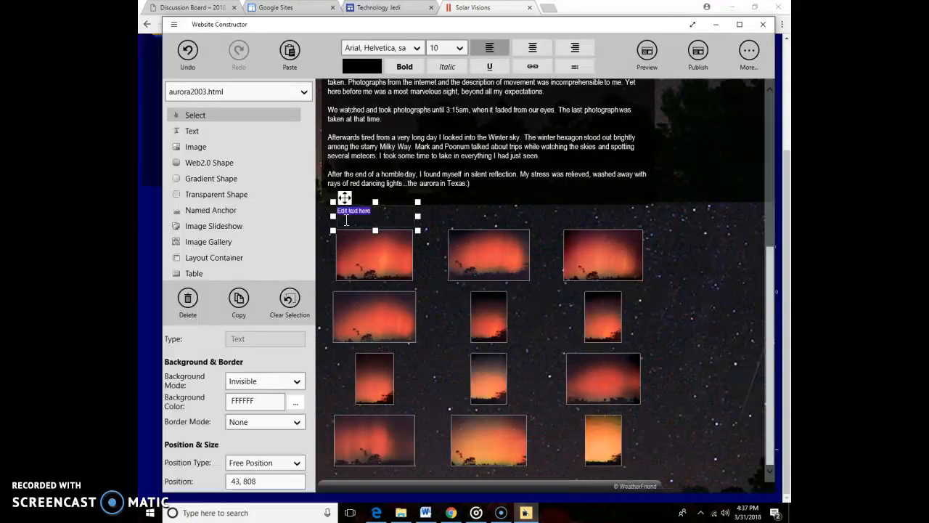
key("BackSpace")
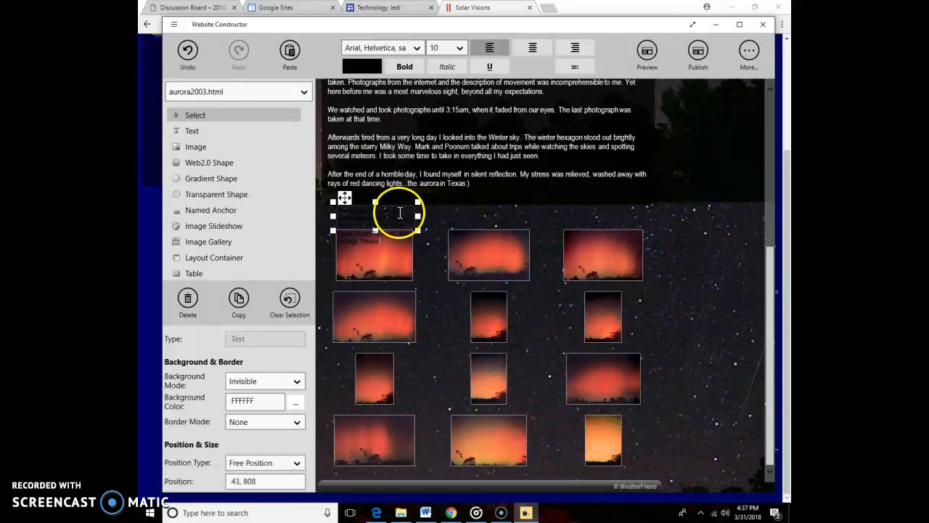
left_click(464, 215)
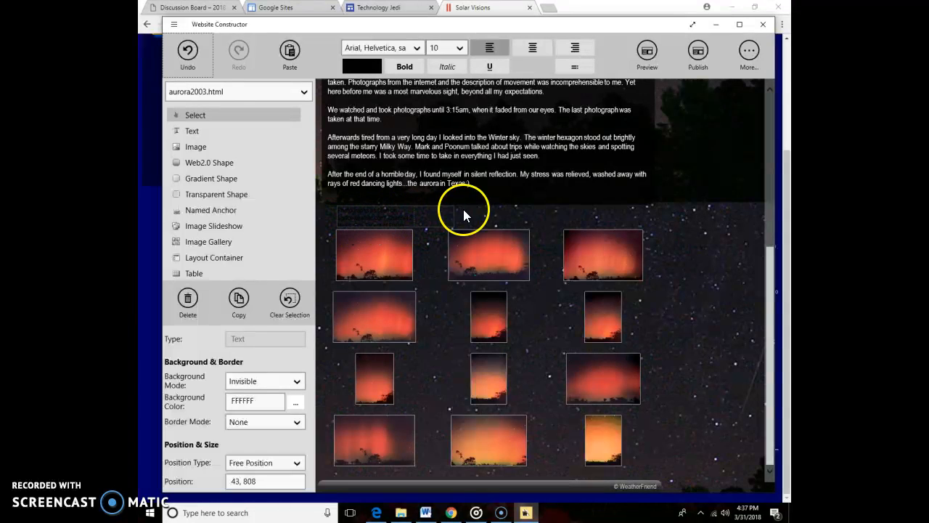
Set the text colour of the whole pasted photo credit line above the first photo row to white, FFFFFF
left_click_drag(656, 222, 336, 207)
left_click(641, 222)
left_click(639, 217)
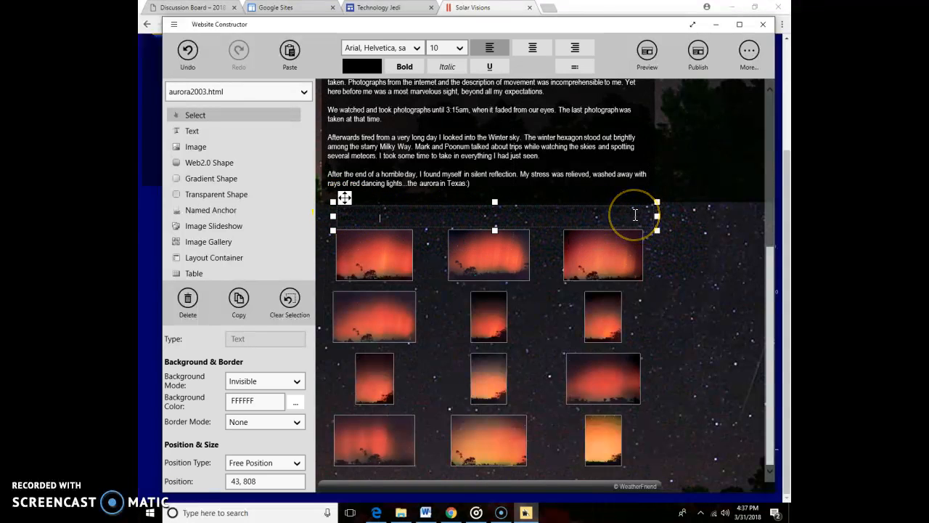
left_click_drag(426, 224, 332, 208)
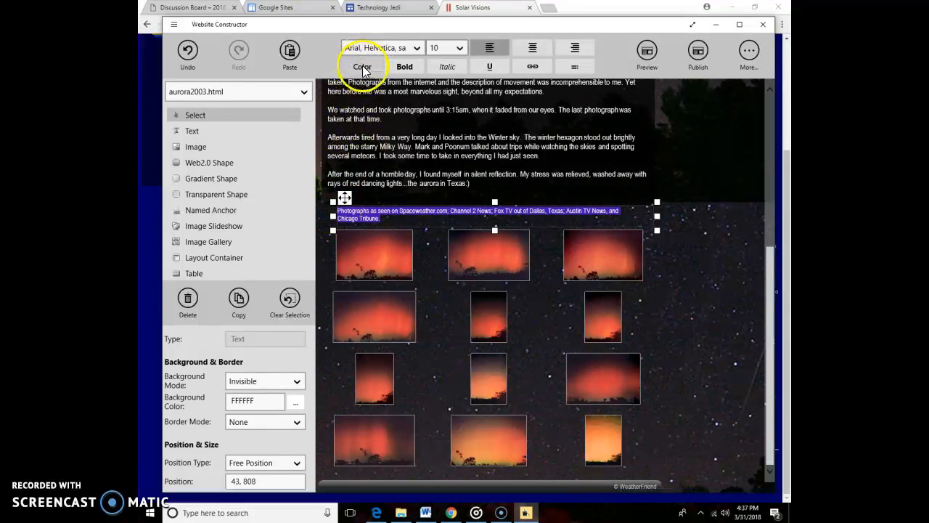
left_click(363, 66)
left_click(405, 75)
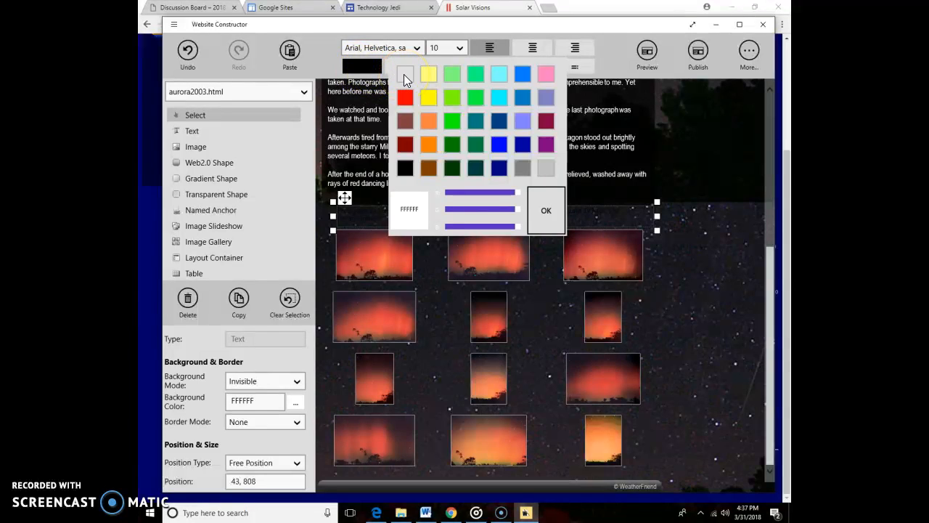
left_click(548, 206)
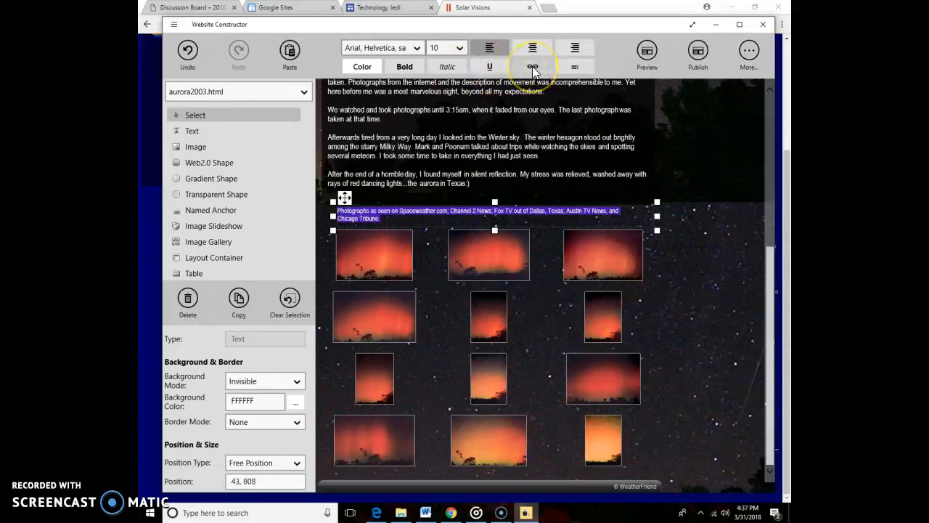
Look through the font size choices for the credit line and keep size 10 with left alignment
left_click(395, 48)
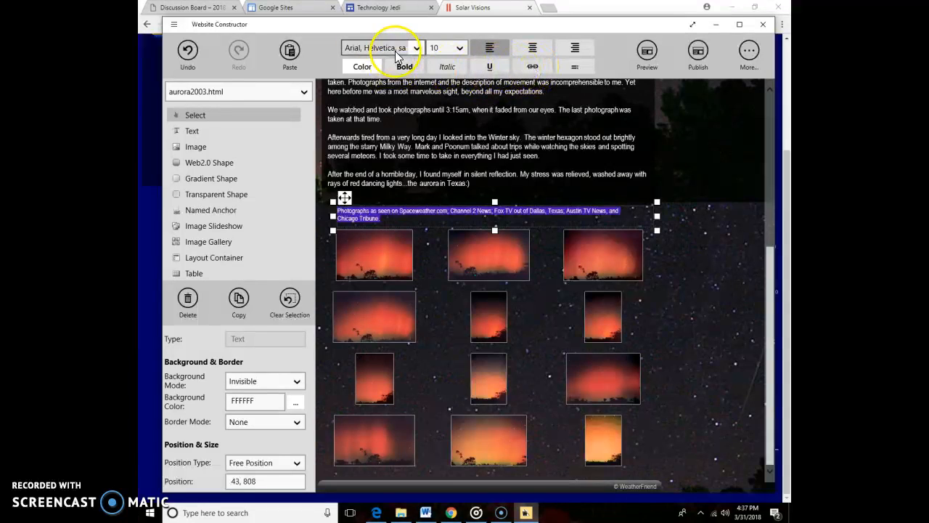
left_click_drag(504, 84, 479, 44)
left_click(373, 44)
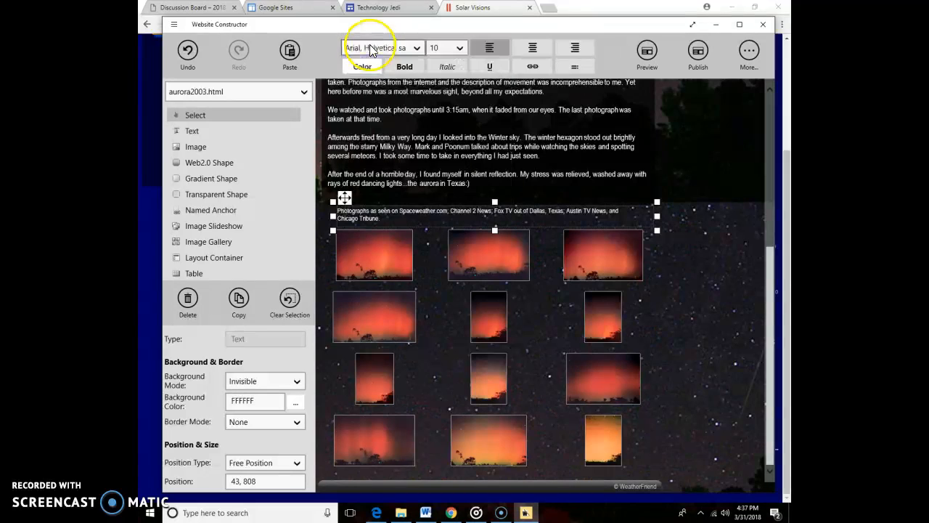
left_click(476, 167)
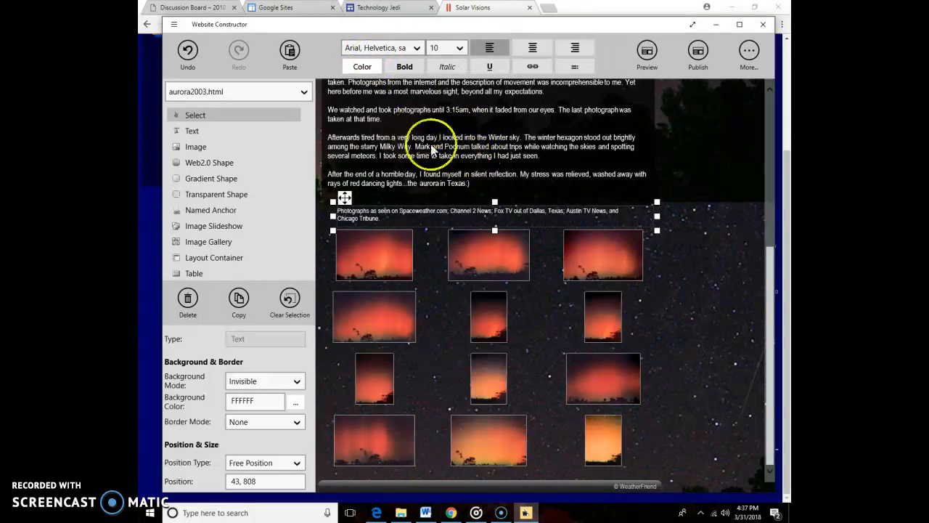
left_click(467, 174)
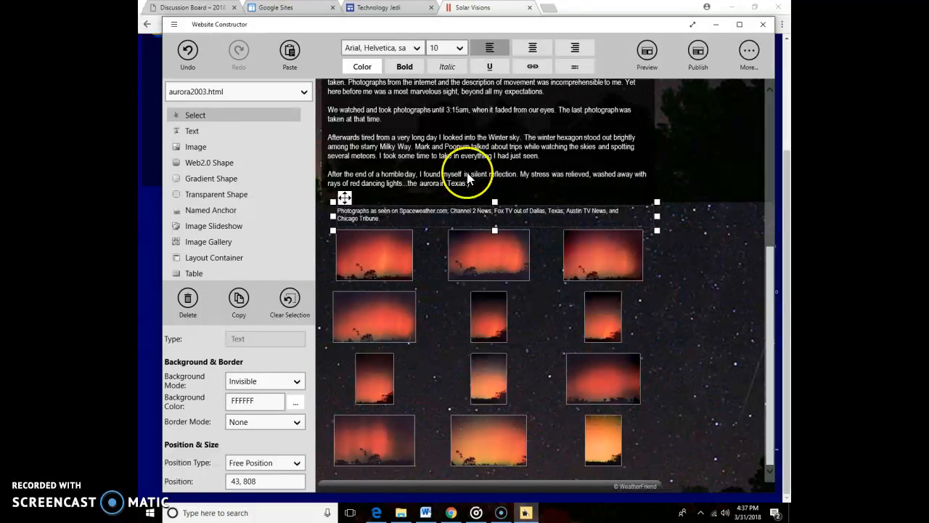
left_click(459, 49)
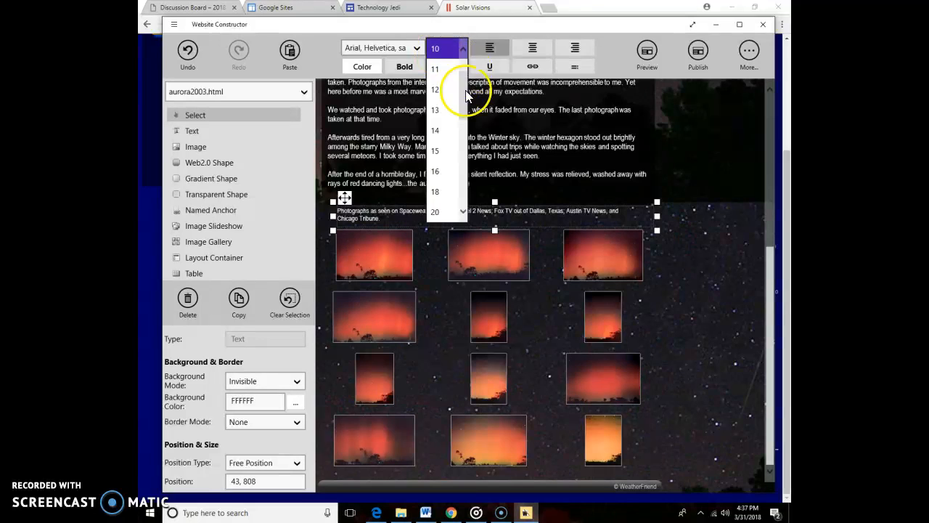
mouse_move(464, 77)
left_mouse_down()
mouse_move(463, 184)
mouse_move(476, 64)
left_mouse_up()
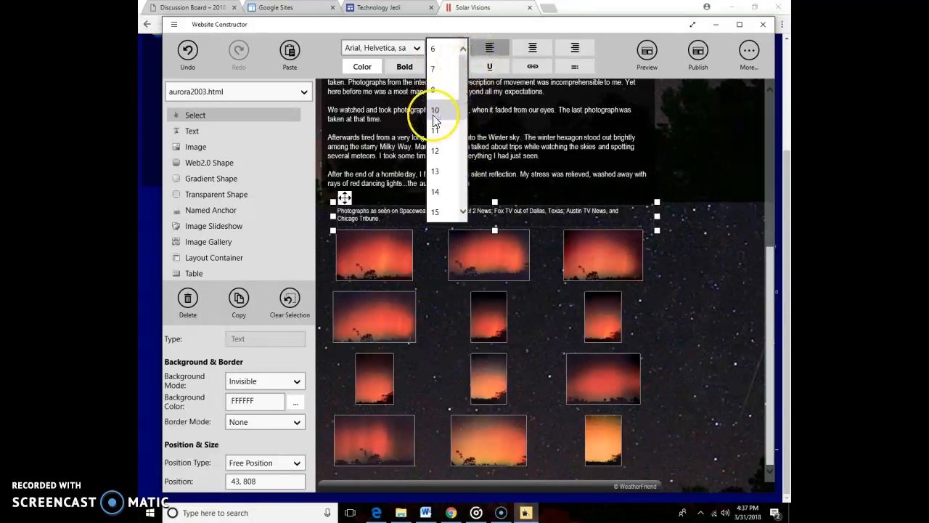
left_click(438, 111)
left_click(490, 49)
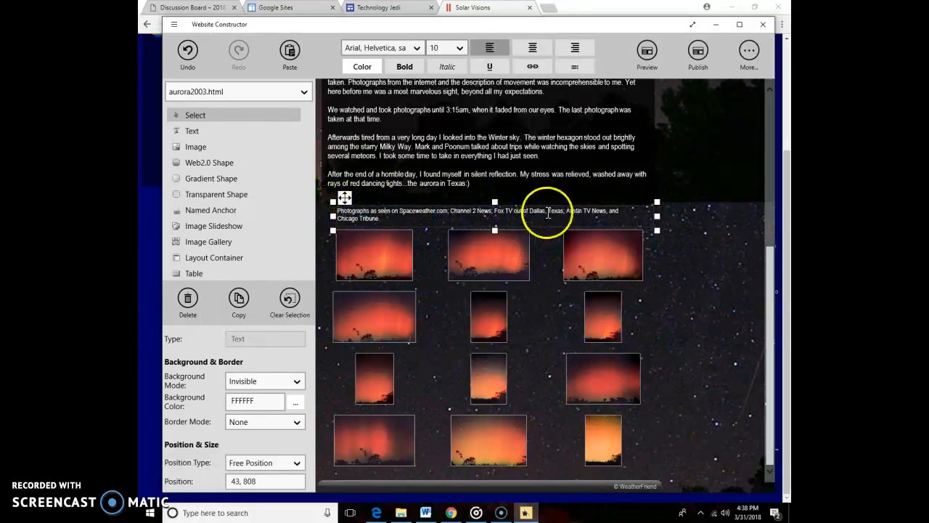
Move the credit text box to position 15, 811 and widen it until the credit fits on one line
left_click_drag(347, 200, 333, 208)
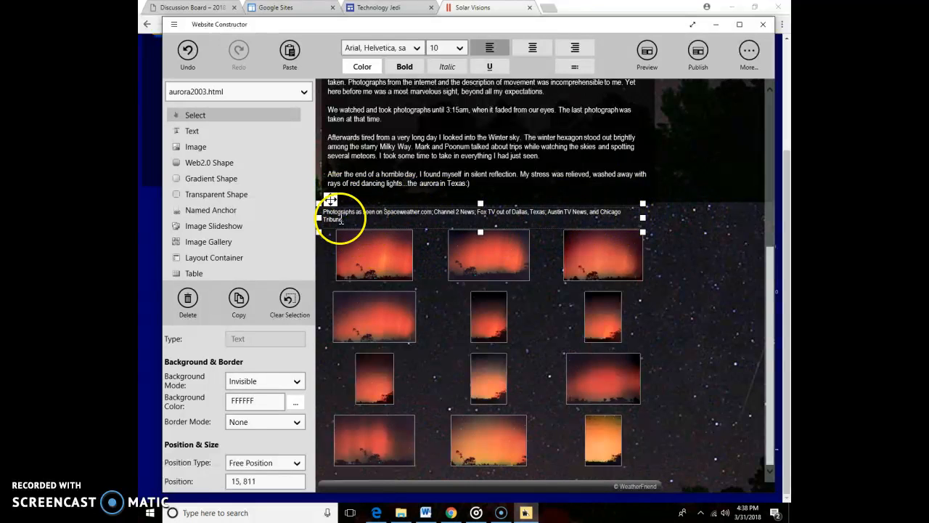
left_click(642, 223)
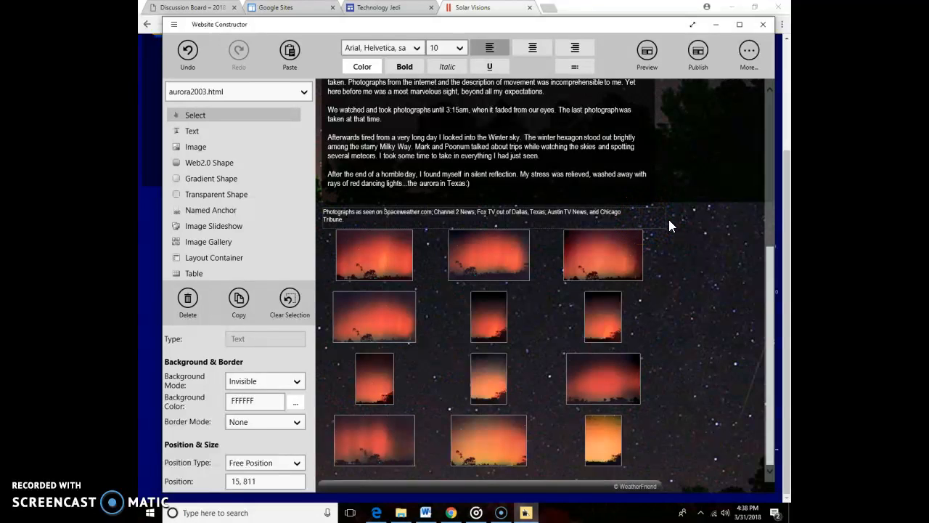
left_click(668, 219)
left_click(678, 285)
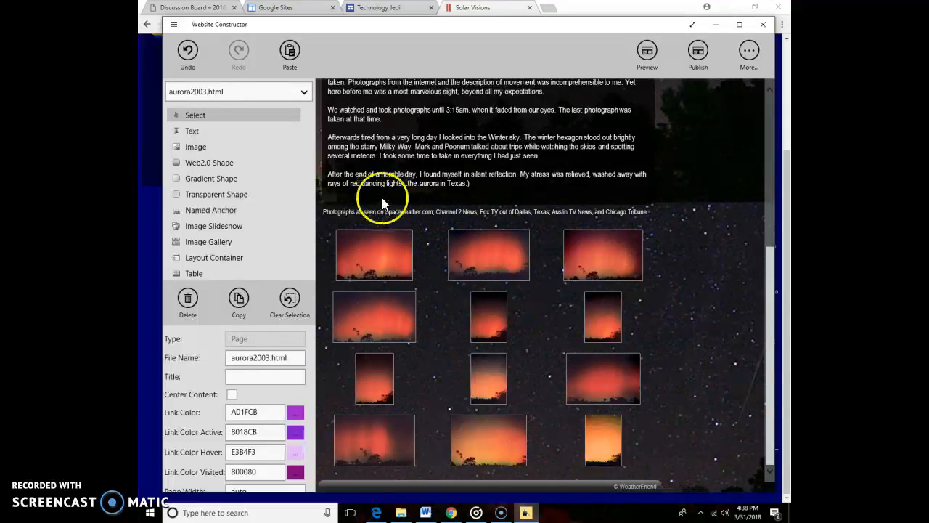
Move the credit text box up to position 13, 786, directly beneath the last story paragraph
left_click(386, 216)
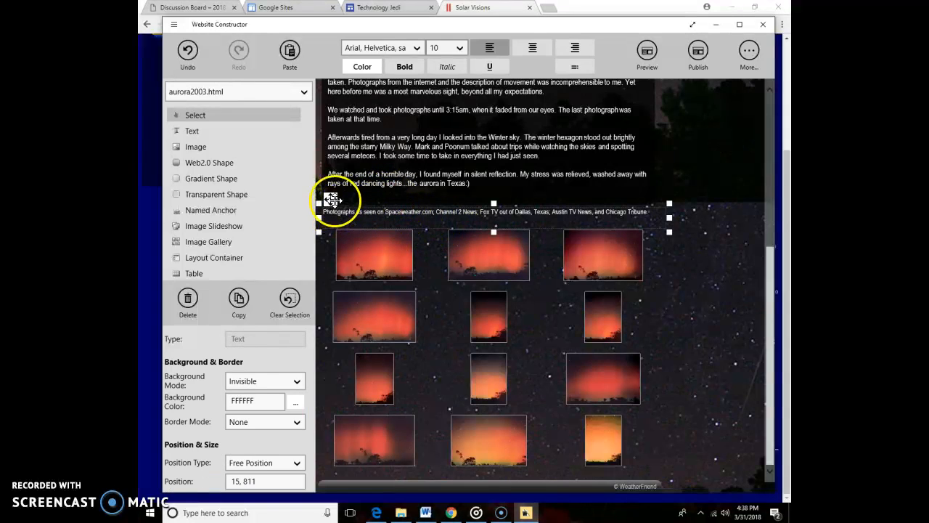
left_click_drag(335, 196, 333, 188)
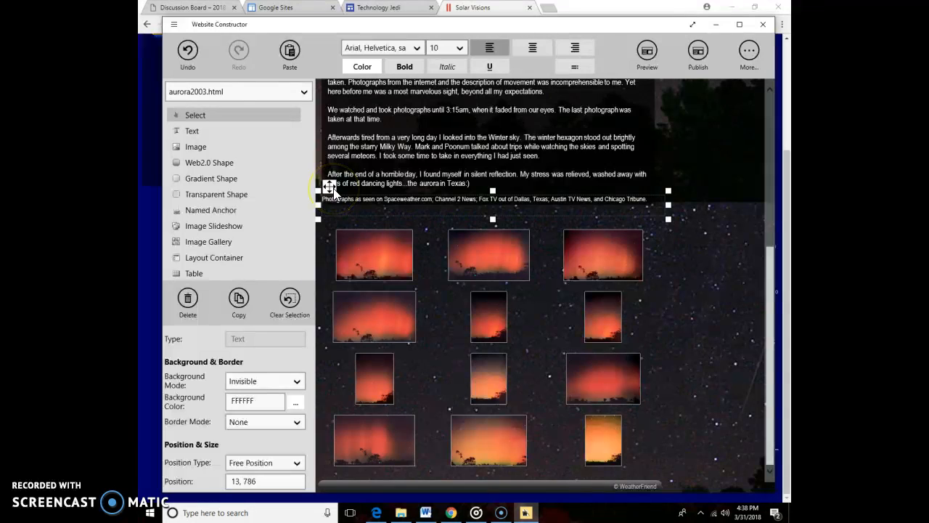
left_click(675, 247)
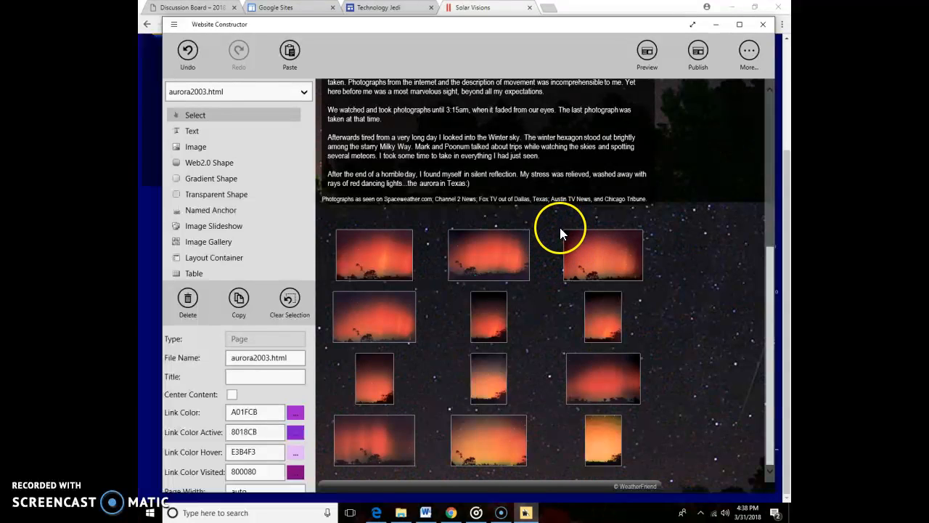
Preview aurora2003.html, check how the credit line sits against the last paragraph and photos, and return to editing
left_click(651, 54)
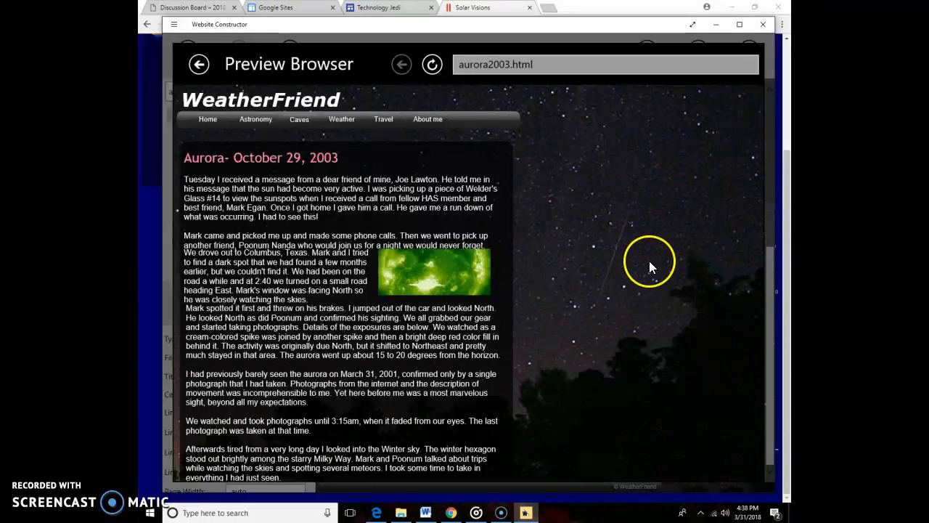
left_click_drag(758, 237, 750, 297)
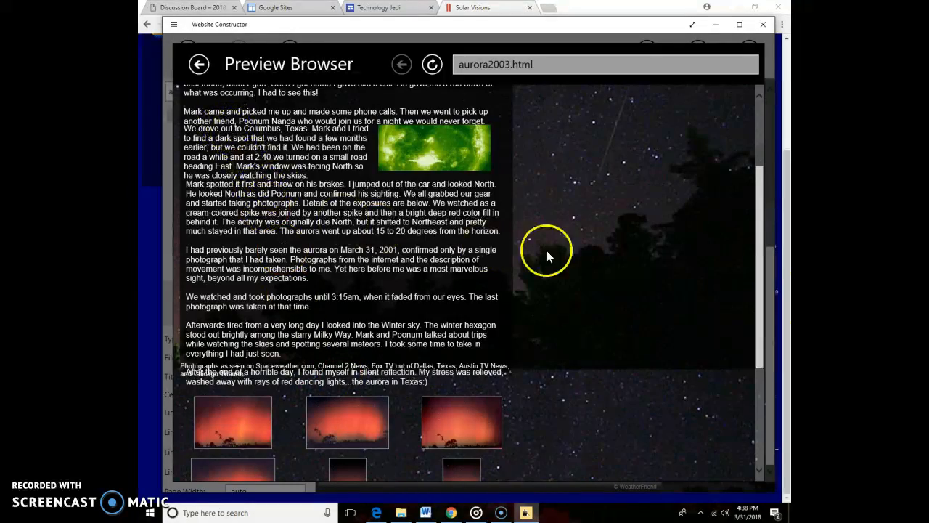
left_click_drag(757, 268, 774, 176)
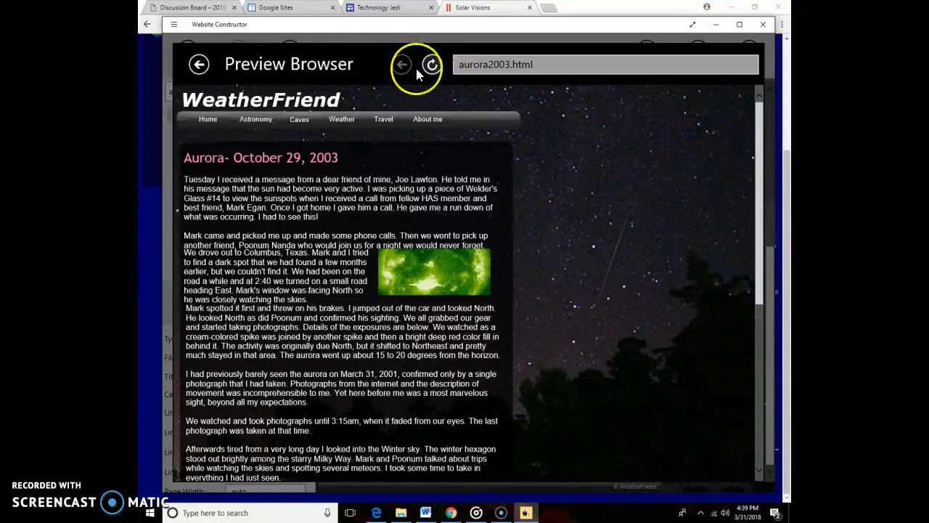
left_click(198, 64)
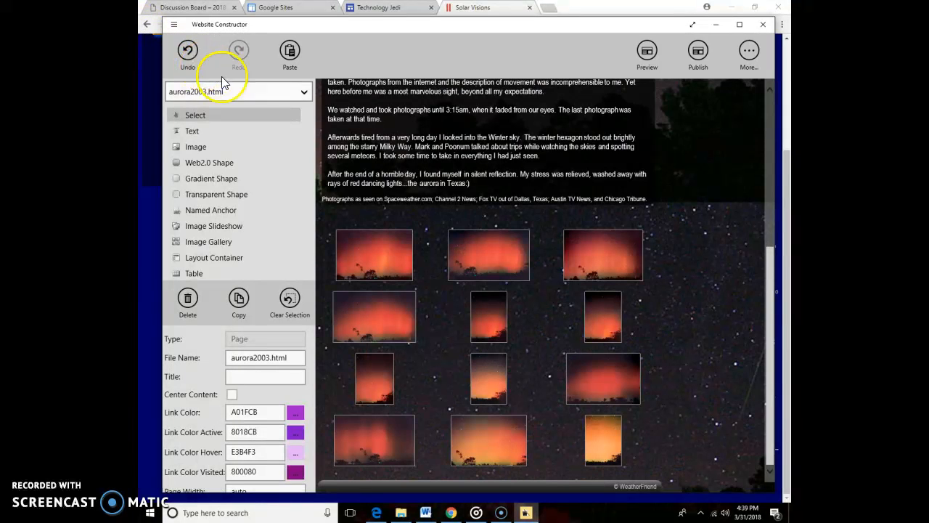
Extend the main story text box downward so its lower edge reaches the second photo row
left_click(486, 198)
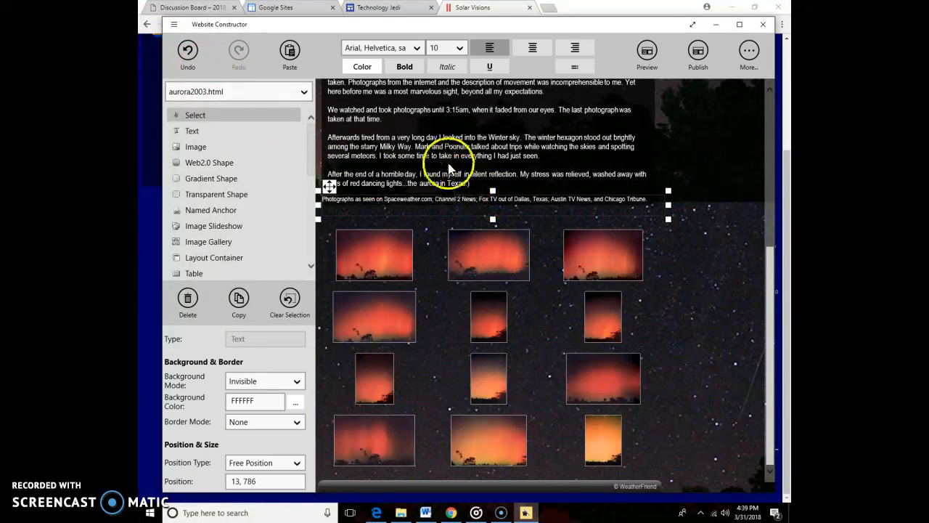
left_click(706, 179)
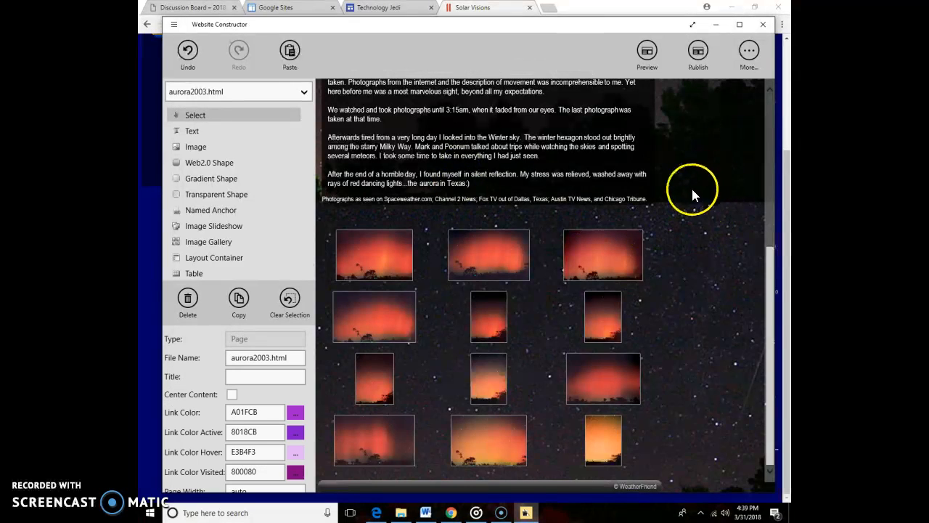
left_click(646, 131)
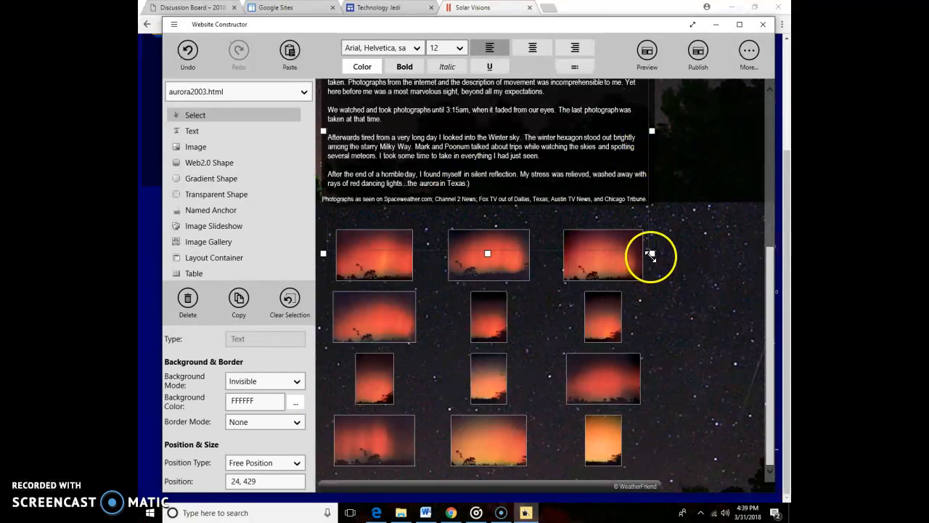
left_click_drag(651, 255, 649, 321)
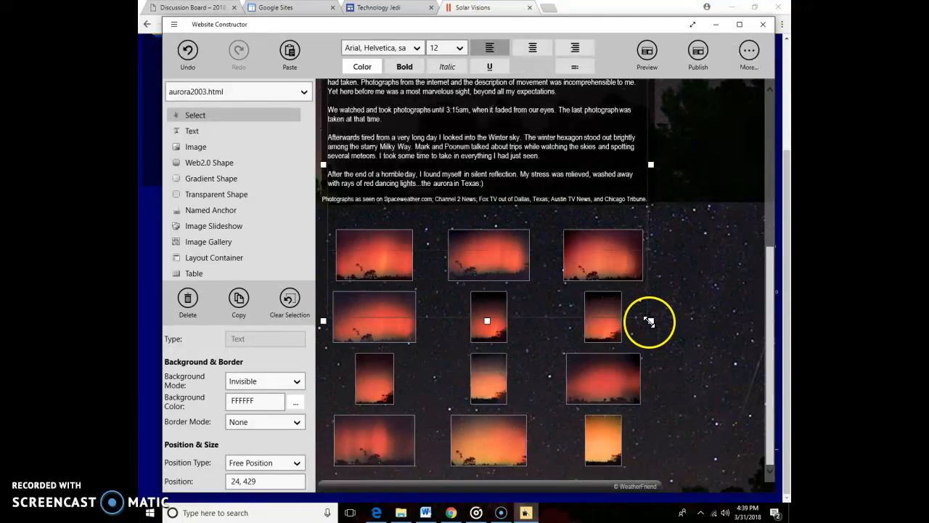
Extend the black semi-transparent background shape downward to the middle of the first photo row and narrow it slightly
left_click_drag(771, 261, 725, 210)
left_click(649, 201)
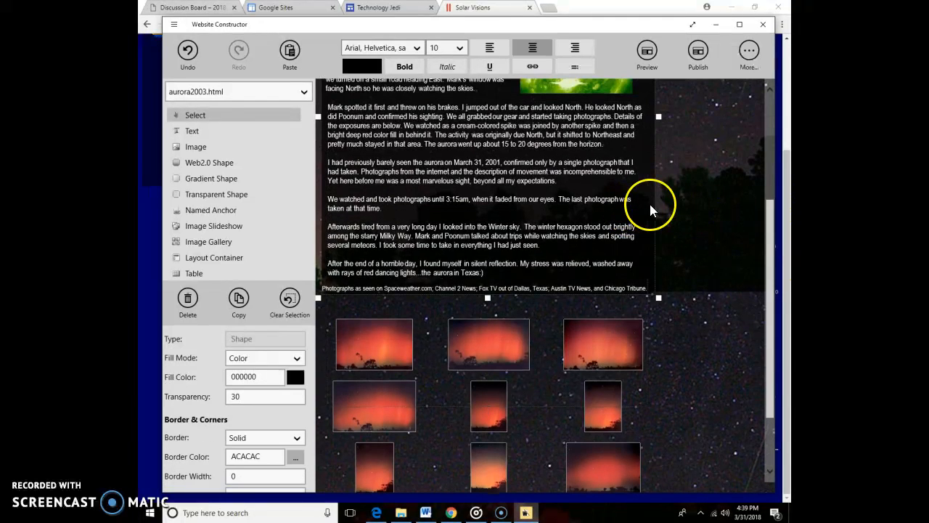
left_click_drag(655, 297, 649, 348)
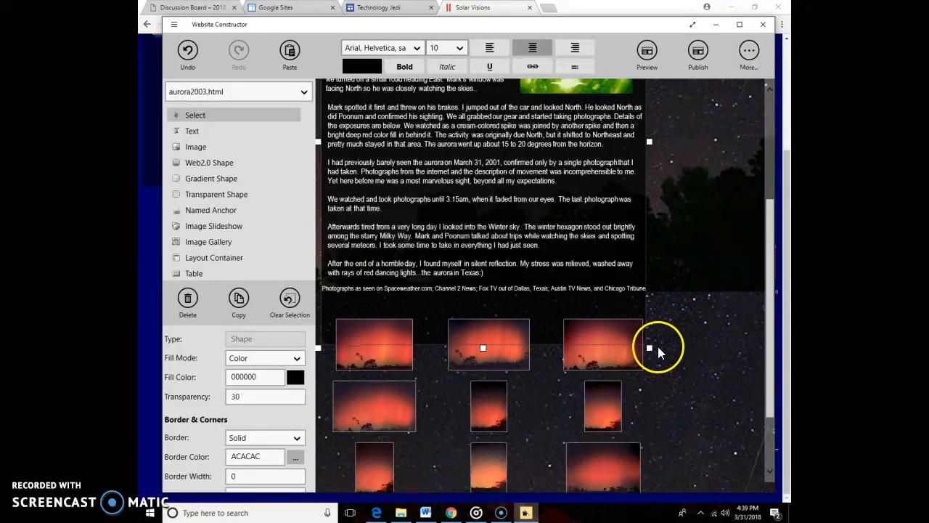
left_click(676, 331)
Move the whole image gallery down so its first photo row starts at the black background shape's lower edge
left_click(511, 301)
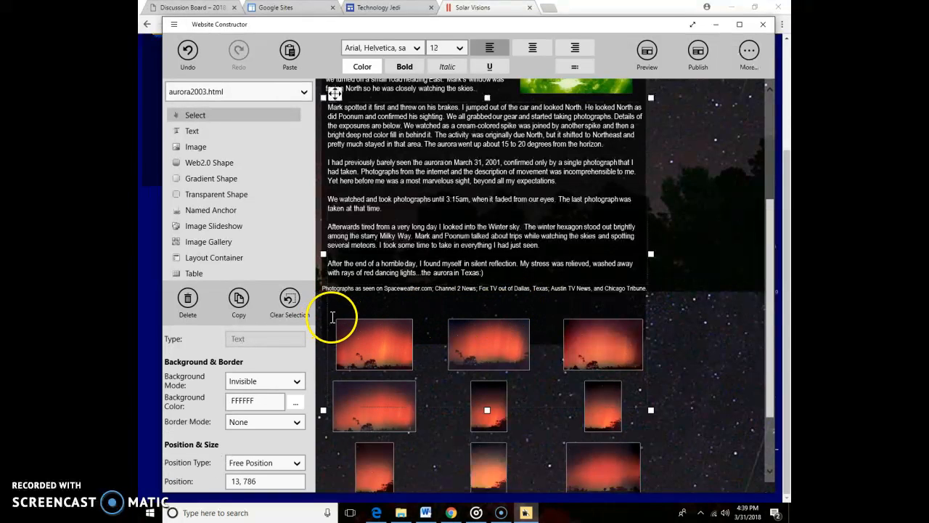
left_click(366, 421)
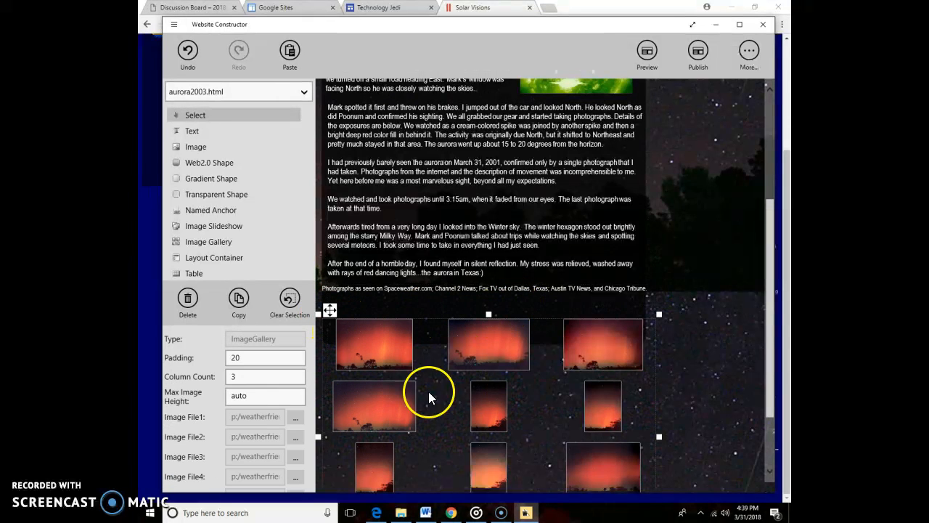
left_click_drag(773, 218, 768, 279)
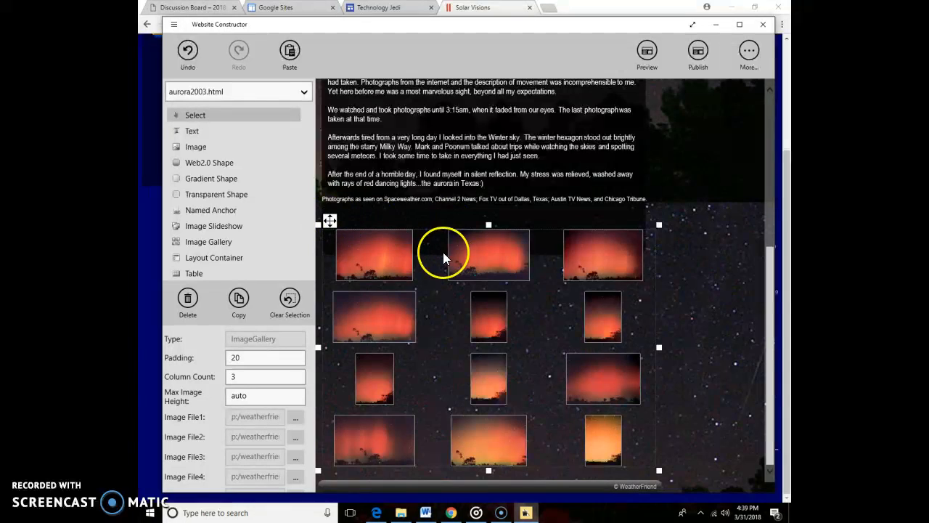
left_click(330, 220)
left_click(329, 244)
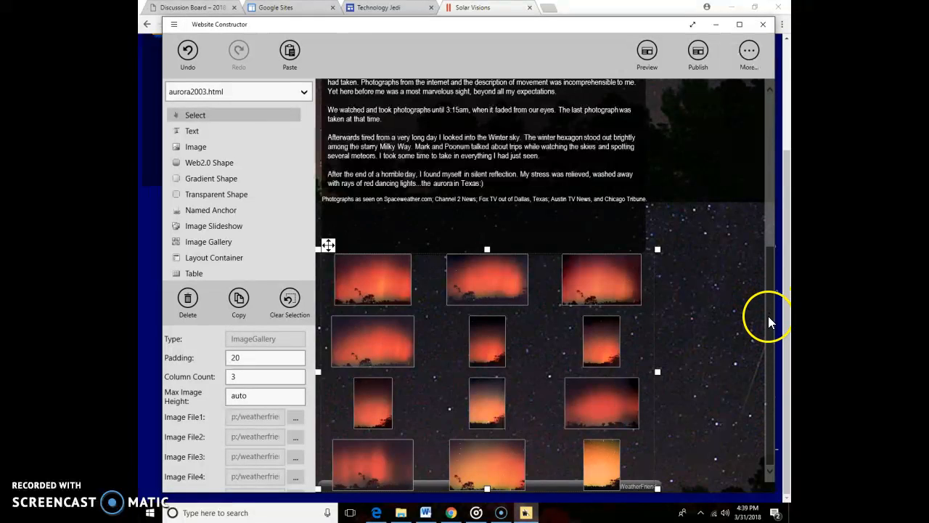
left_click(702, 374)
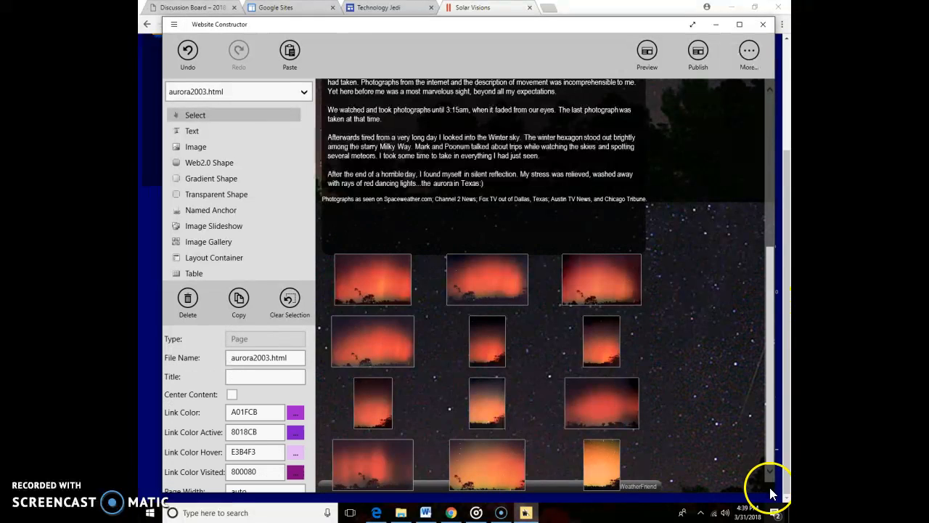
Move the grey gradient footer bar down so it sits just below the last photo row
left_click(564, 487)
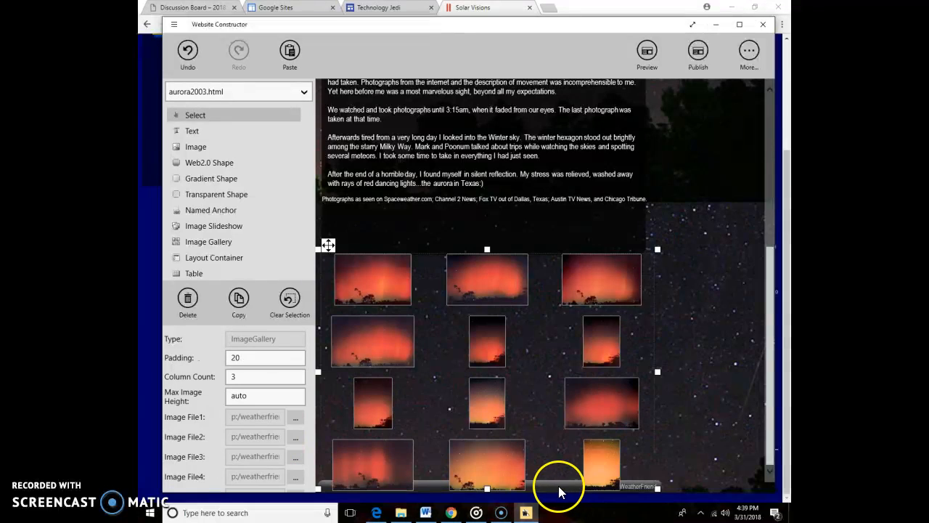
left_click(657, 488)
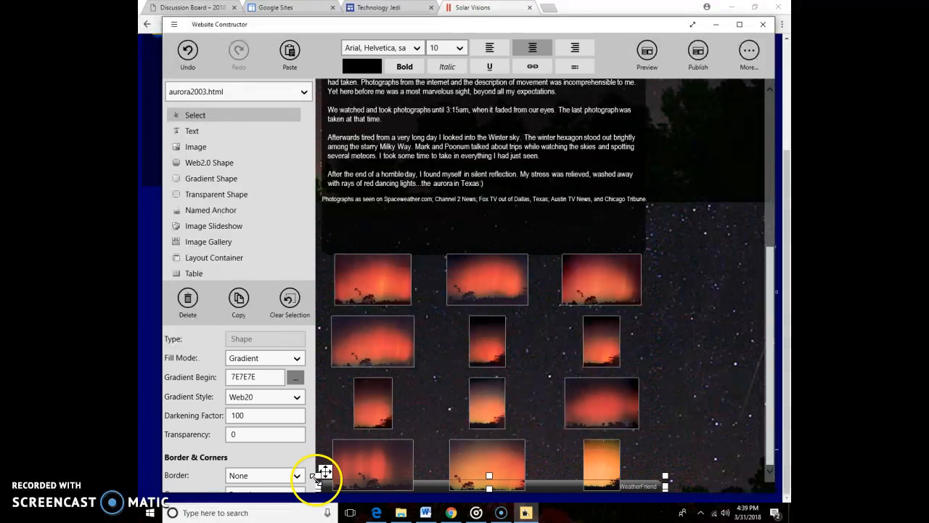
left_click_drag(324, 472, 324, 231)
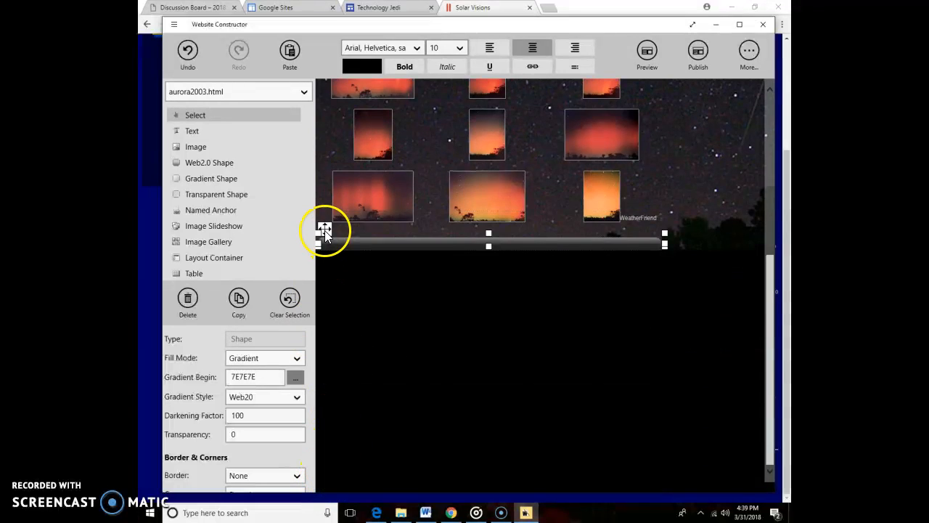
Move the © WeatherFriend copyright text down onto the grey footer bar, at position 480, 1398
left_click(640, 219)
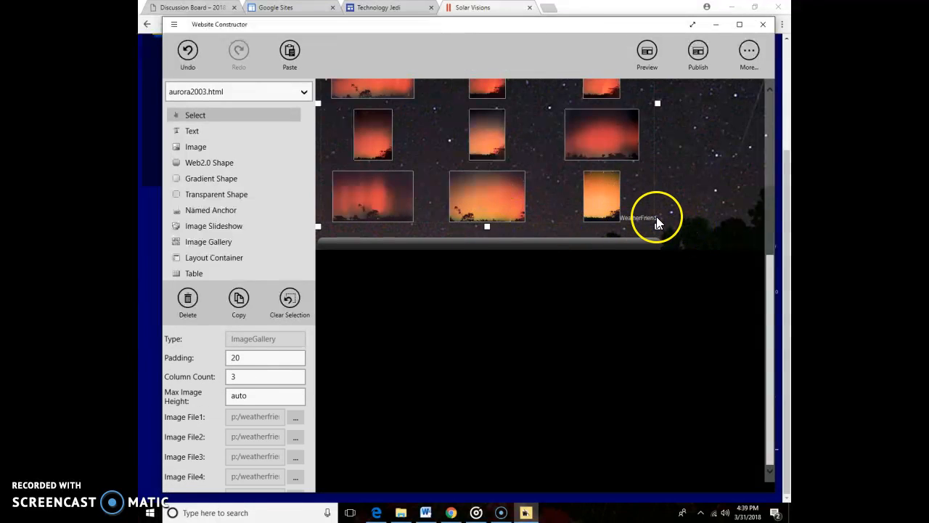
left_click(656, 216)
left_click_drag(568, 217, 578, 233)
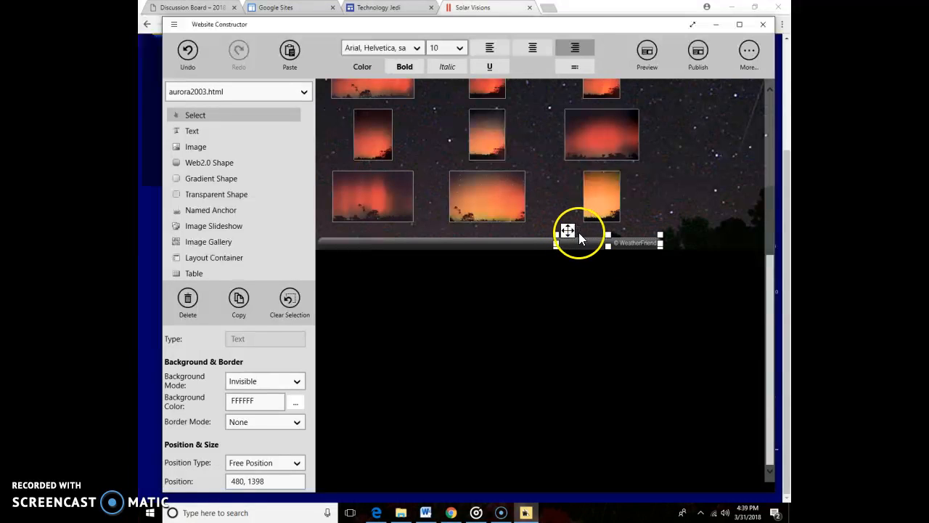
left_click(690, 280)
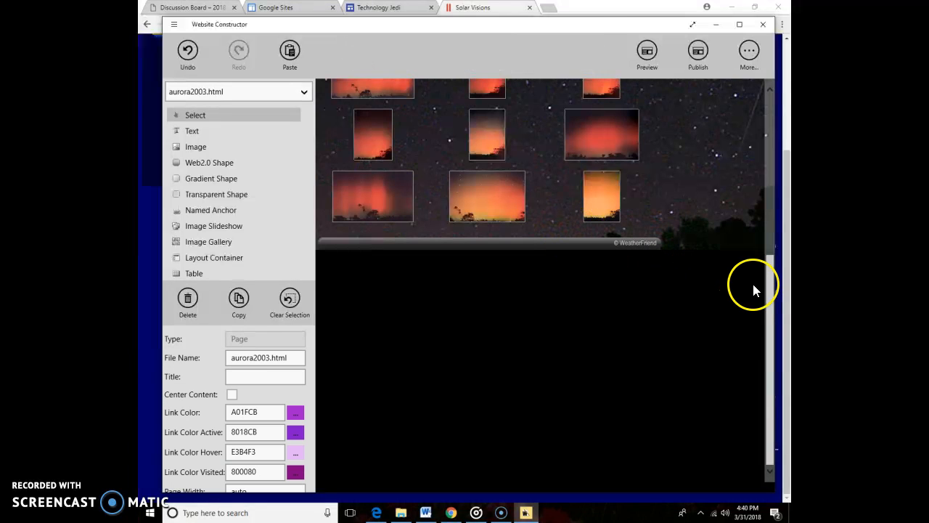
Move the photo credit line down to just above the first photo row, at position 6, 861
left_click_drag(767, 290, 759, 243)
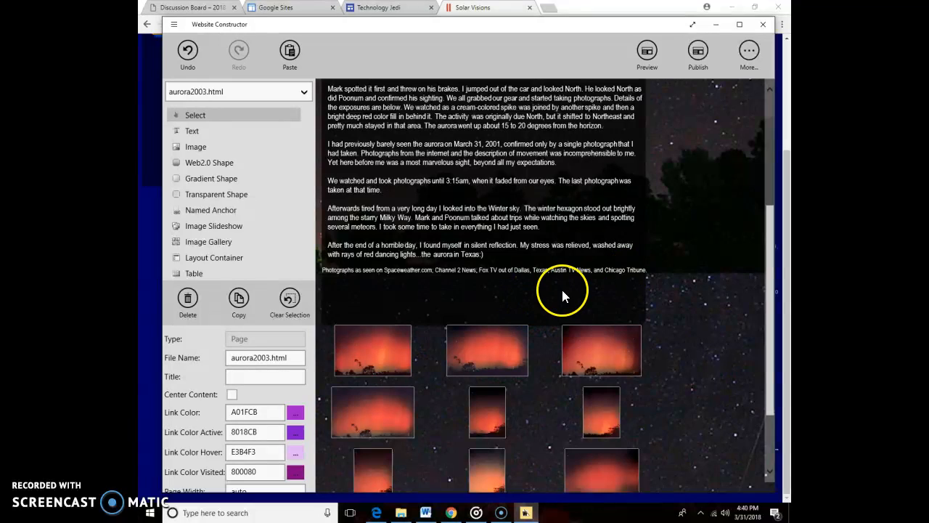
left_click(491, 272)
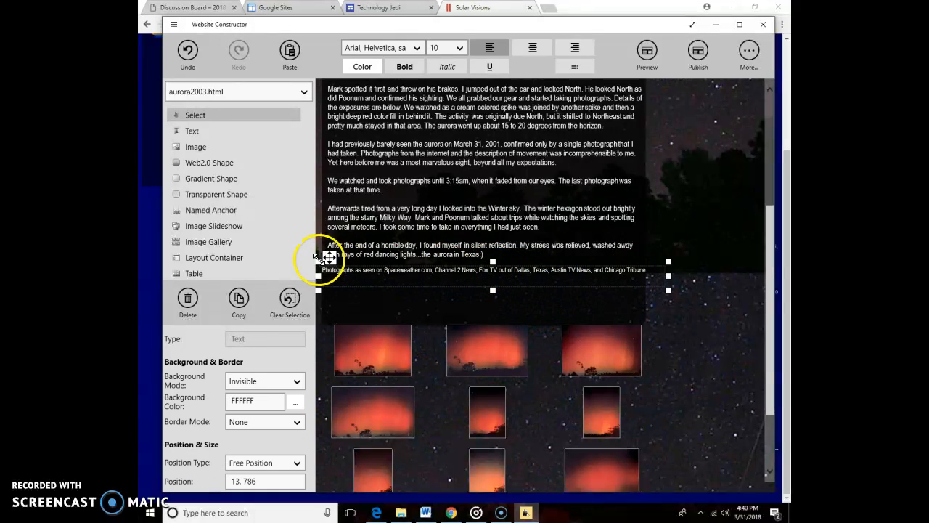
left_click_drag(330, 257, 327, 294)
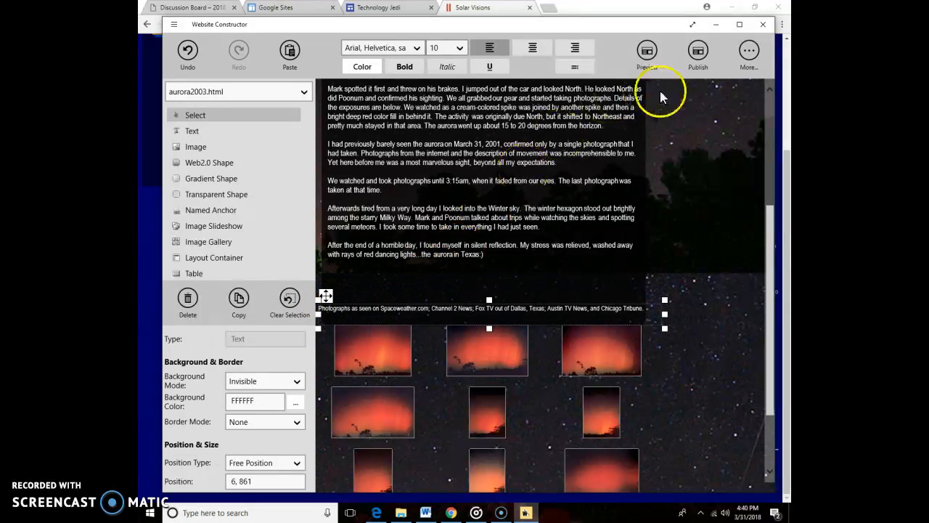
Preview the aurora2003 page, check the layout down to the footer, and return to the editor
left_click(750, 212)
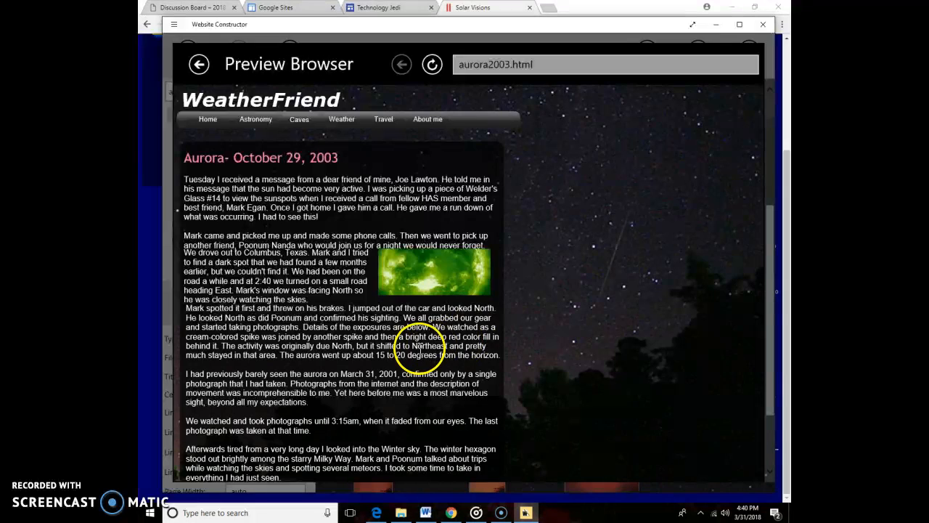
scroll(410, 349, "down", 5)
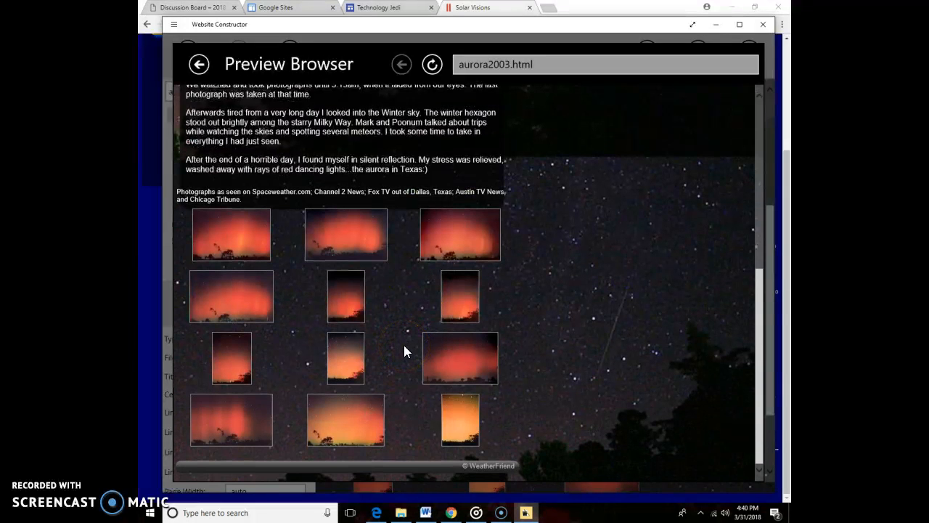
left_click(198, 66)
Widen the main story text box slightly past the right edge of the black background shape
left_click(328, 311)
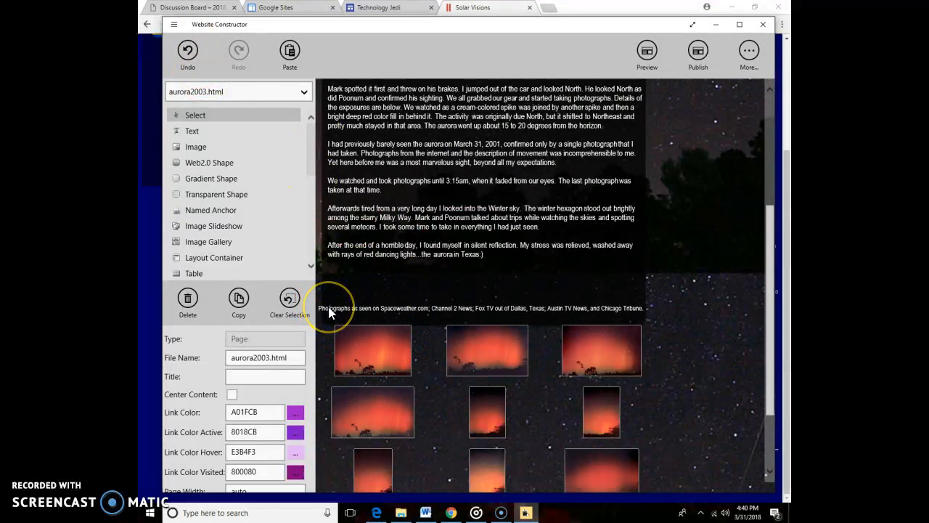
left_click(646, 277)
left_click_drag(650, 234, 658, 234)
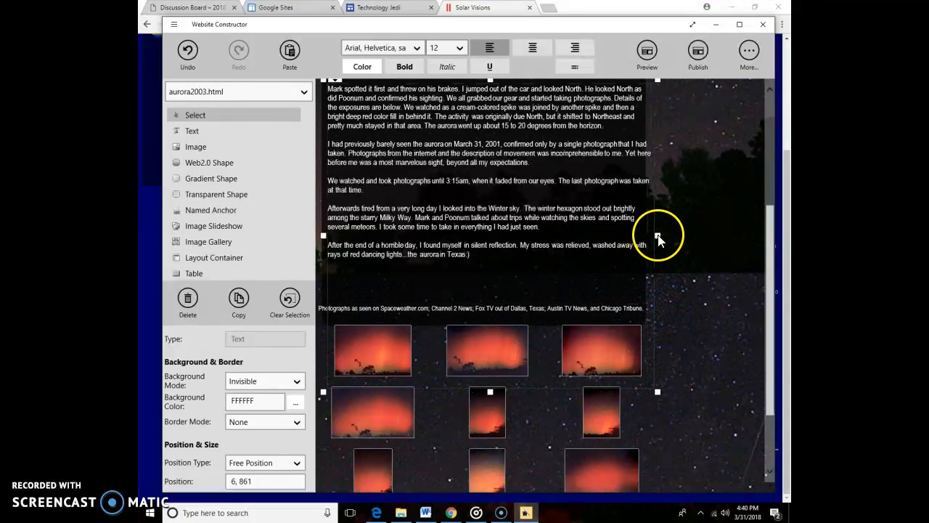
Nudge the photo credit line slightly to the right, to position 13, 861
left_click(326, 308)
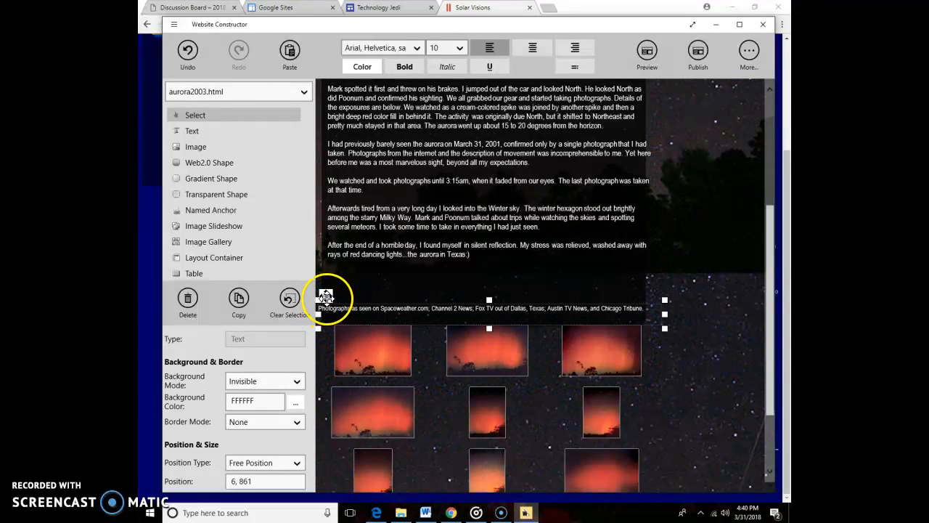
key("Right")
key("Right")
key("Right")
key("Right")
key("Right")
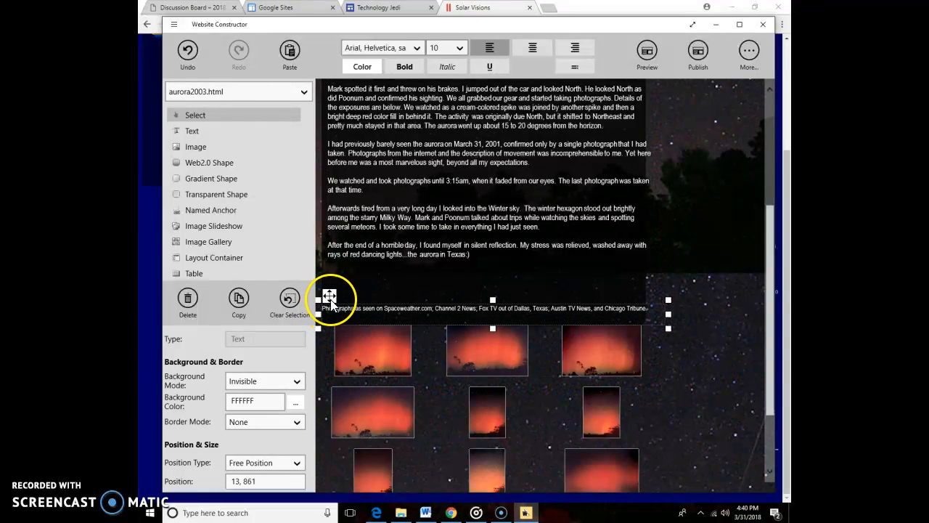
left_click(707, 286)
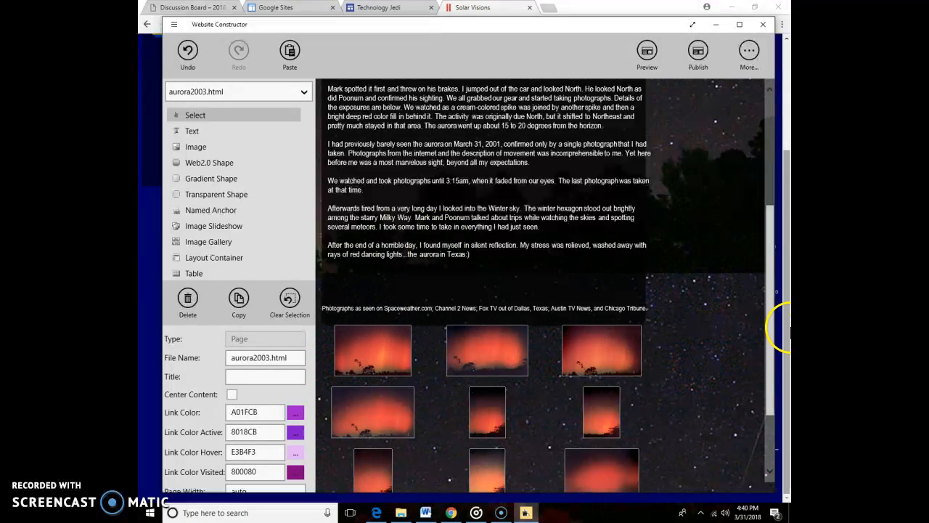
Review the page's background properties and the list of page elements available for insertion
scroll(771, 290, "down", 2)
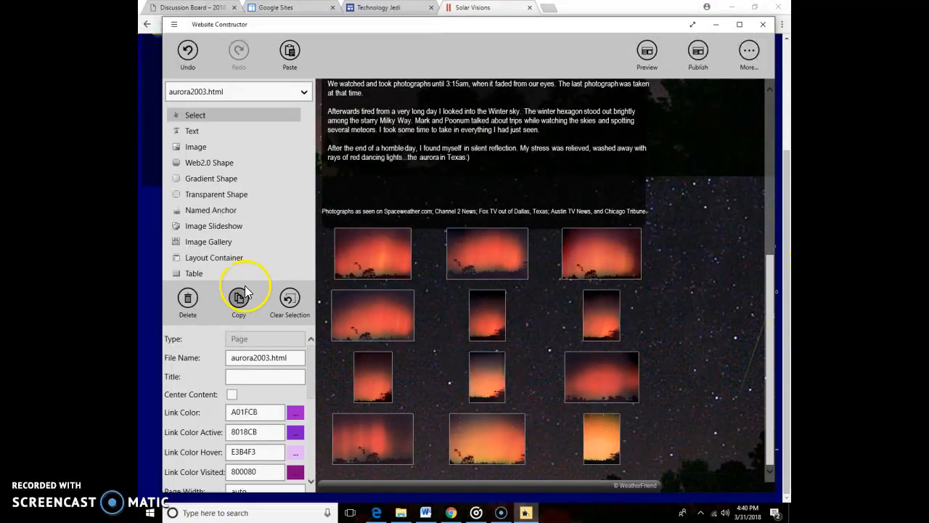
left_click_drag(315, 387, 321, 447)
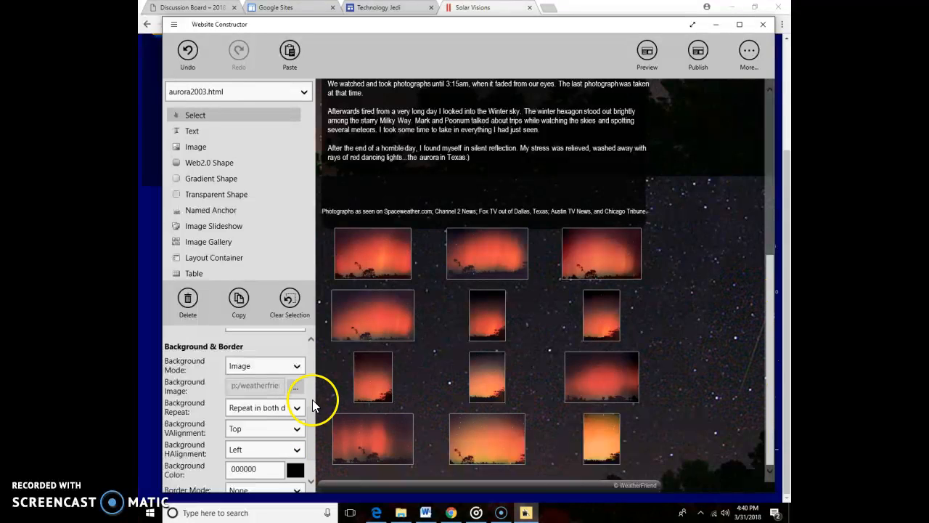
left_click_drag(311, 447, 308, 467)
left_click_drag(309, 467, 311, 371)
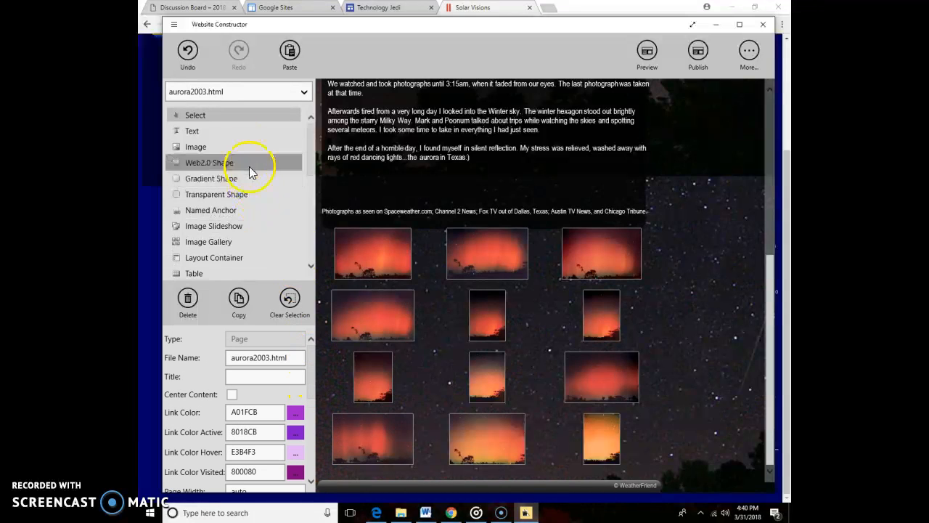
scroll(311, 146, "down", 3)
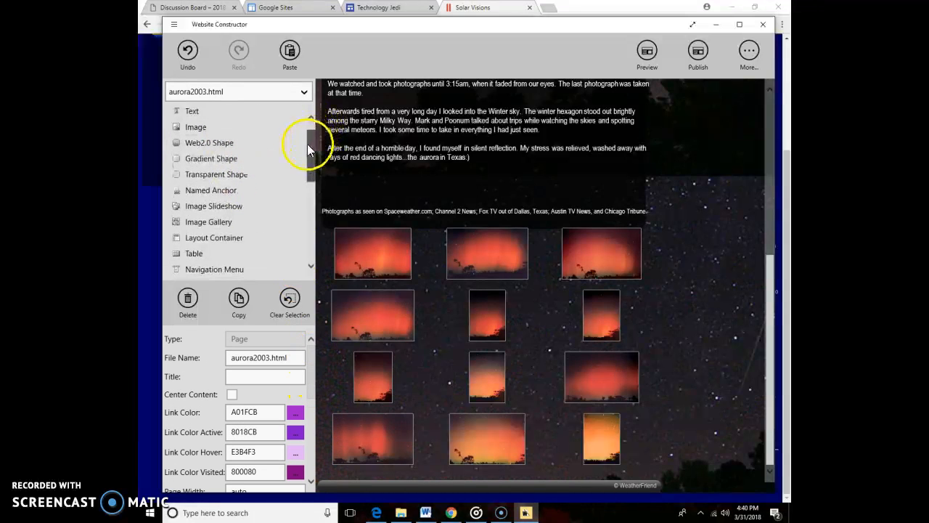
scroll(311, 145, "up", 2)
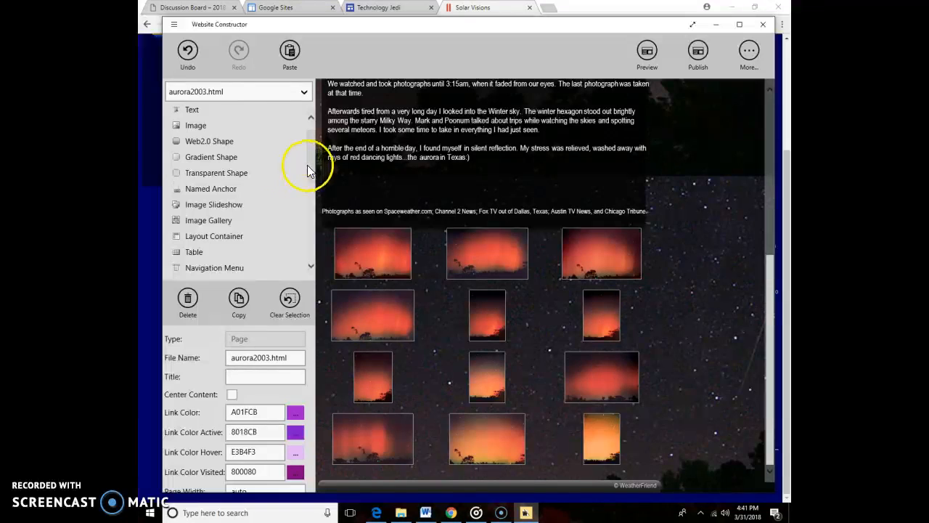
left_click_drag(312, 166, 306, 195)
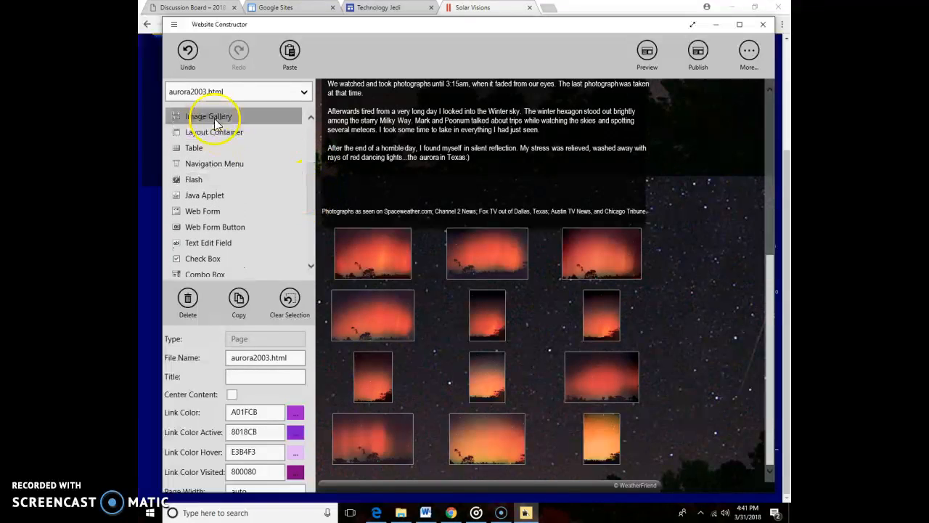
Review the image gallery's properties, from padding and column count through the image files to the border settings
left_click(551, 360)
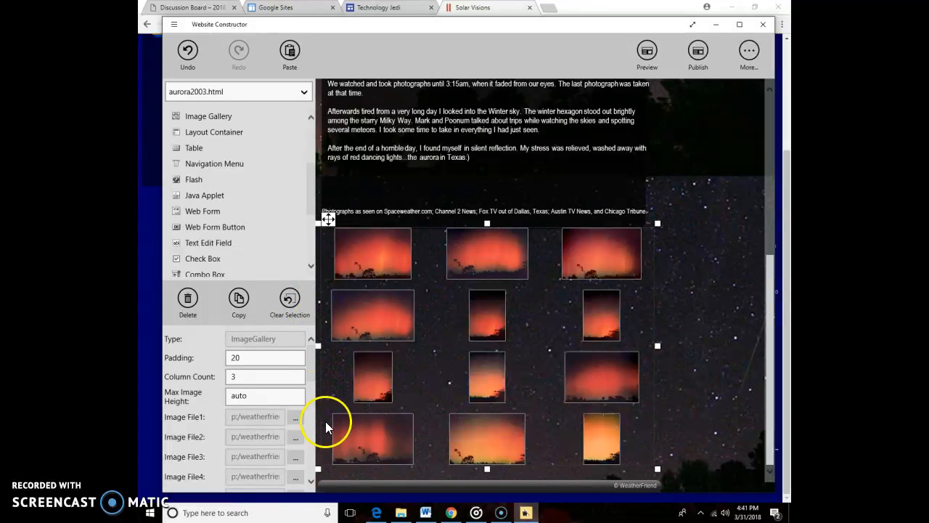
mouse_move(310, 365)
left_mouse_down()
mouse_move(310, 372)
mouse_move(312, 357)
left_mouse_up()
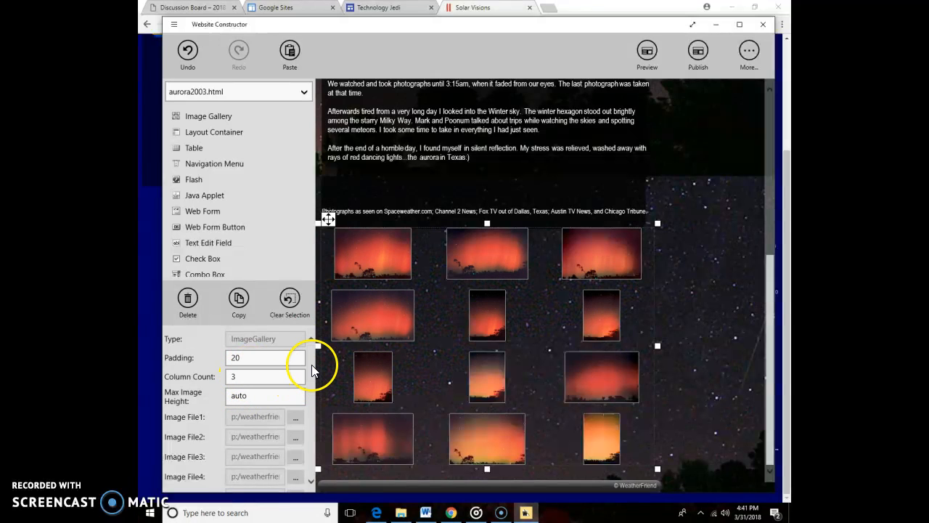
scroll(311, 372, "down", 3)
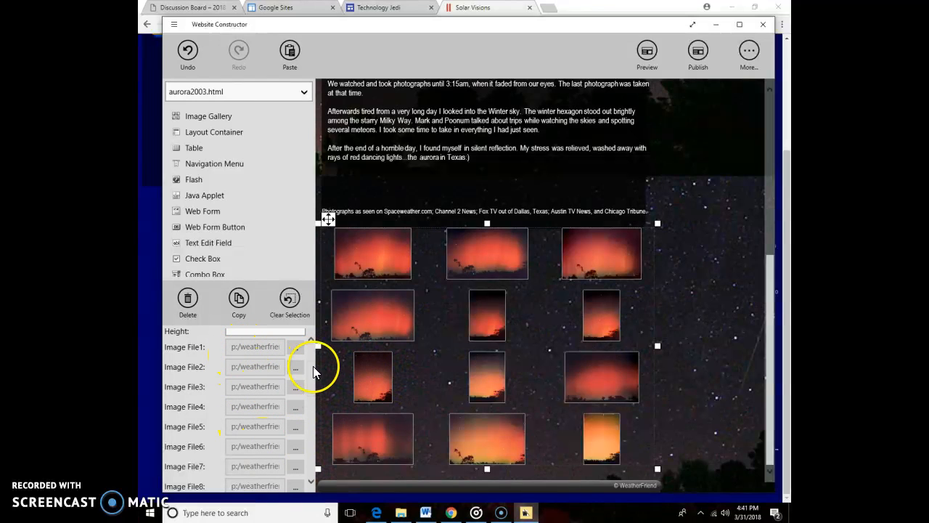
scroll(312, 381, "down", 3)
left_click_drag(311, 388, 314, 430)
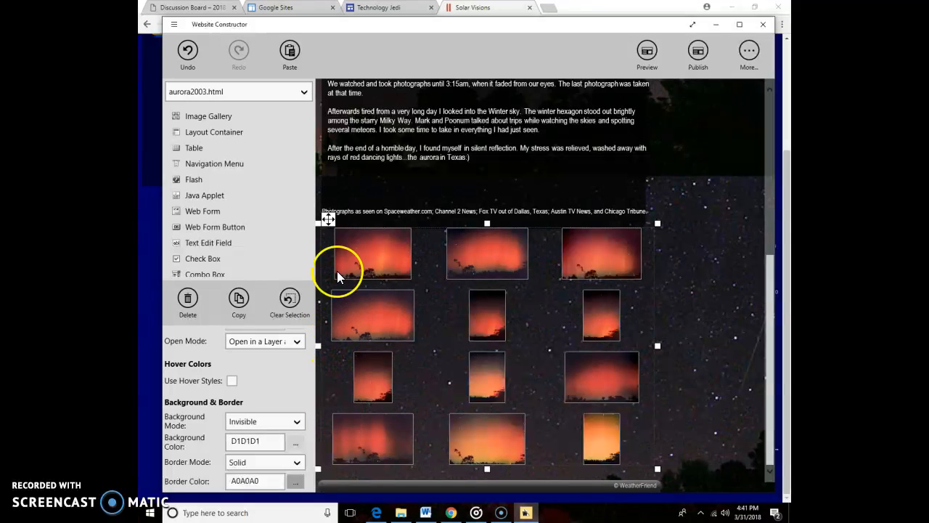
left_click(699, 246)
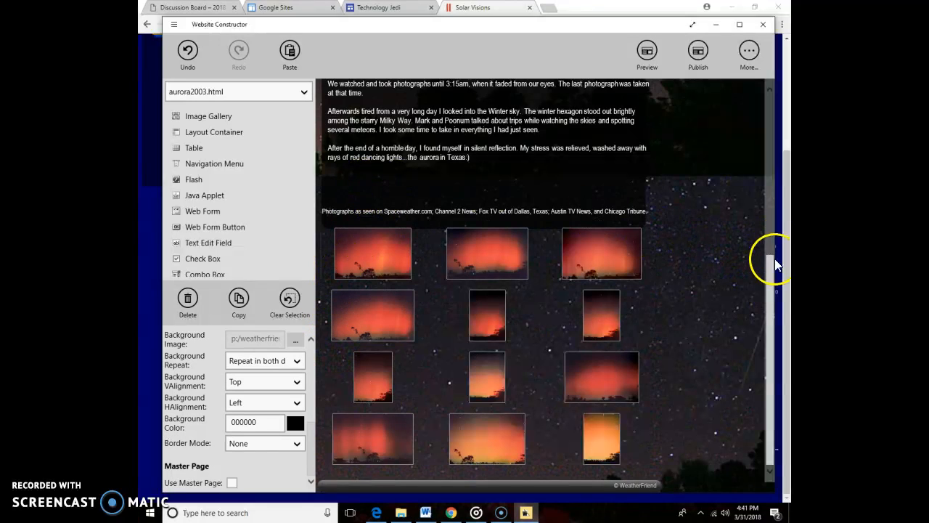
Preview the page again, check the story text and photo credit line against the black background, and return to editing
scroll(771, 262, "up", 1)
left_click(650, 52)
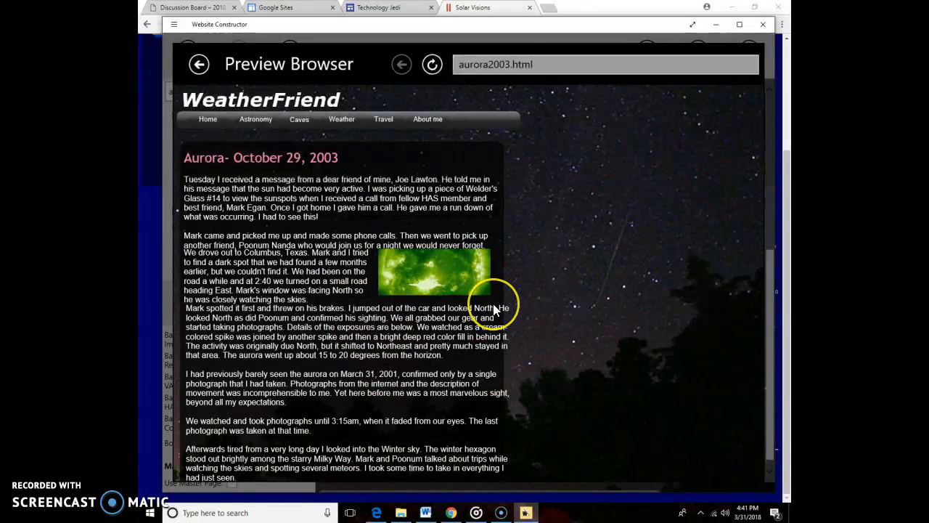
scroll(494, 309, "down", 5)
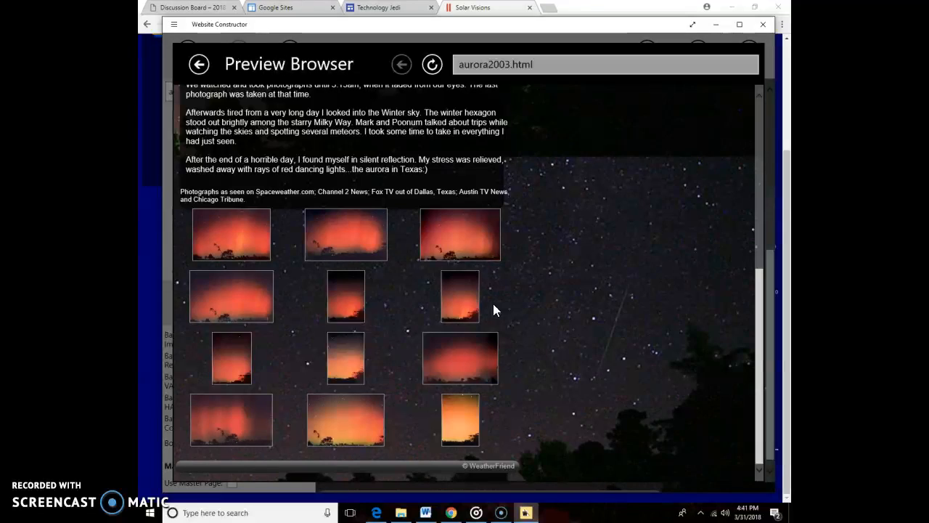
scroll(493, 304, "up", 5)
left_click(200, 66)
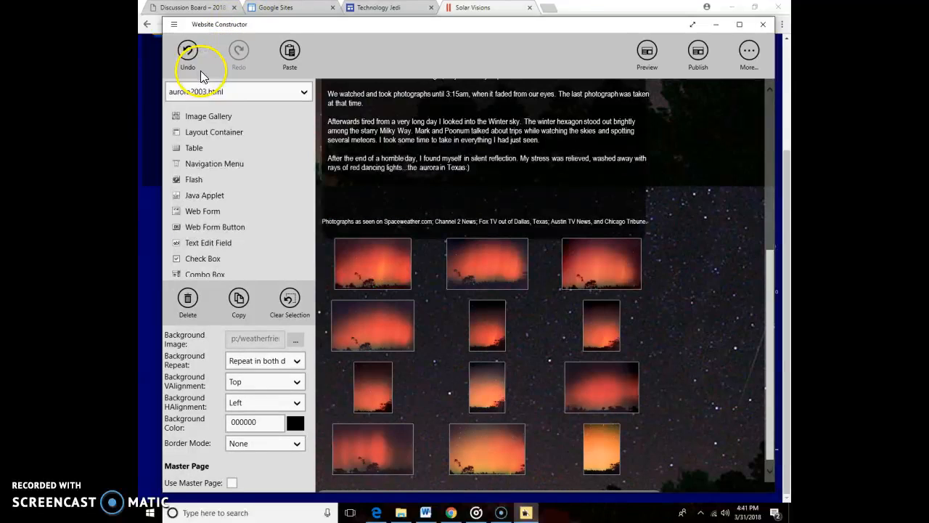
Narrow the main story text box to a size of 578, 596 to expose the edge of the background shape
left_click(619, 190)
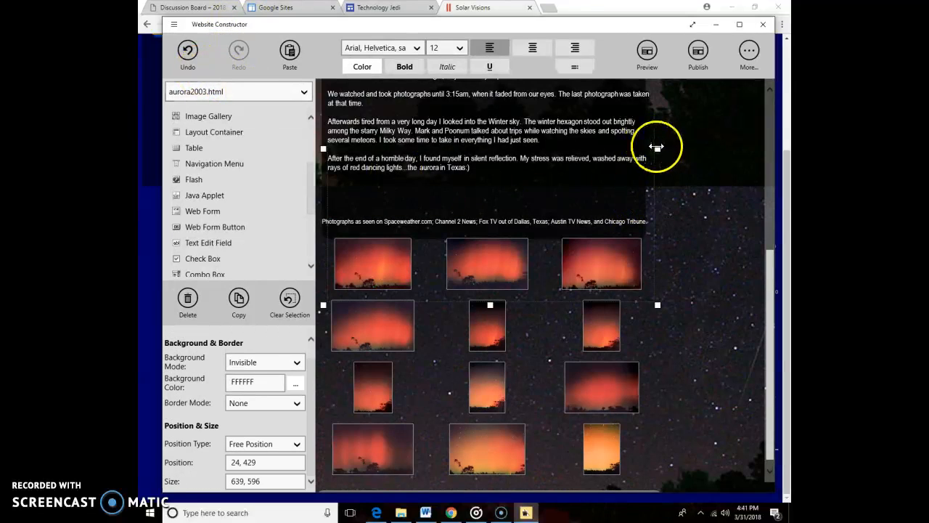
scroll(773, 280, "up", 1)
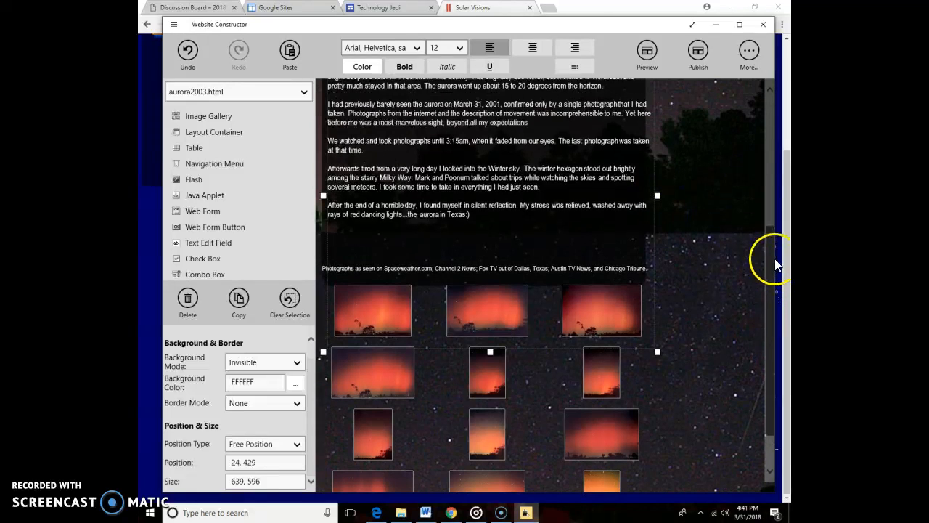
left_click(702, 188)
left_click(643, 253)
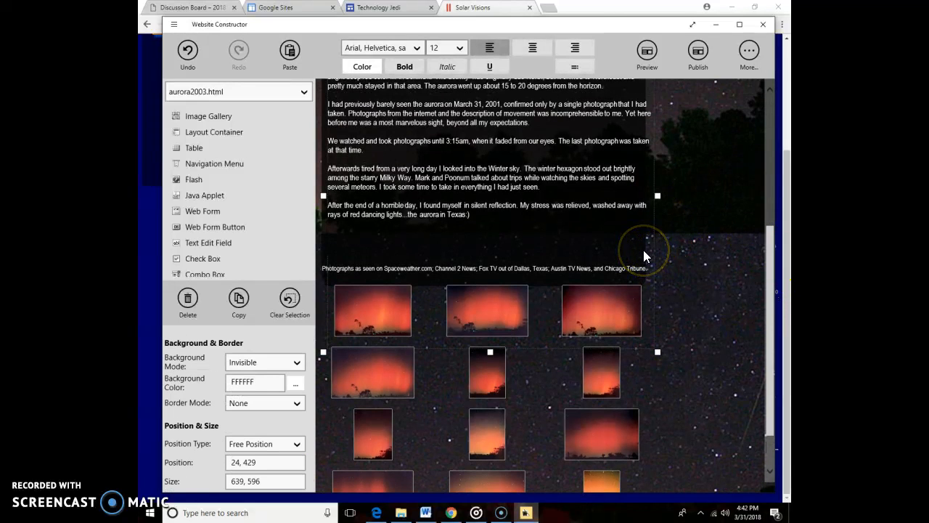
left_click_drag(657, 196, 625, 195)
Widen the black background shape past the end of the credit line and resize the main story text box to 643, 596
left_click(636, 204)
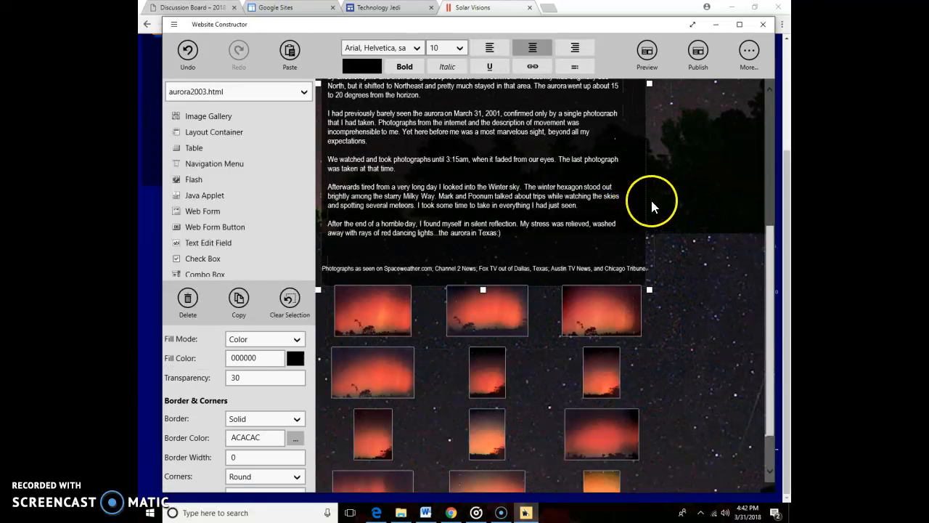
left_click(677, 291)
left_click(550, 200)
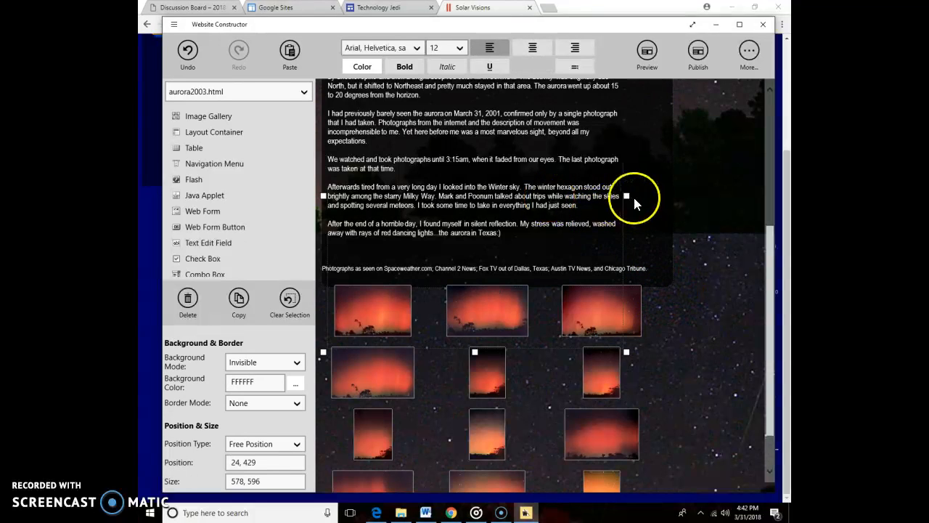
left_click_drag(657, 195, 777, 193)
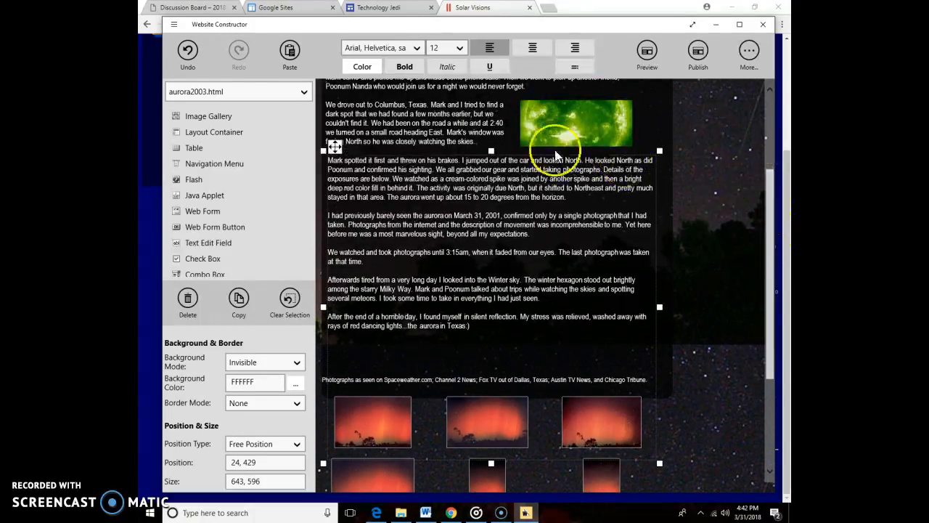
Open the panstarrs2013.html page for editing
left_click(228, 93)
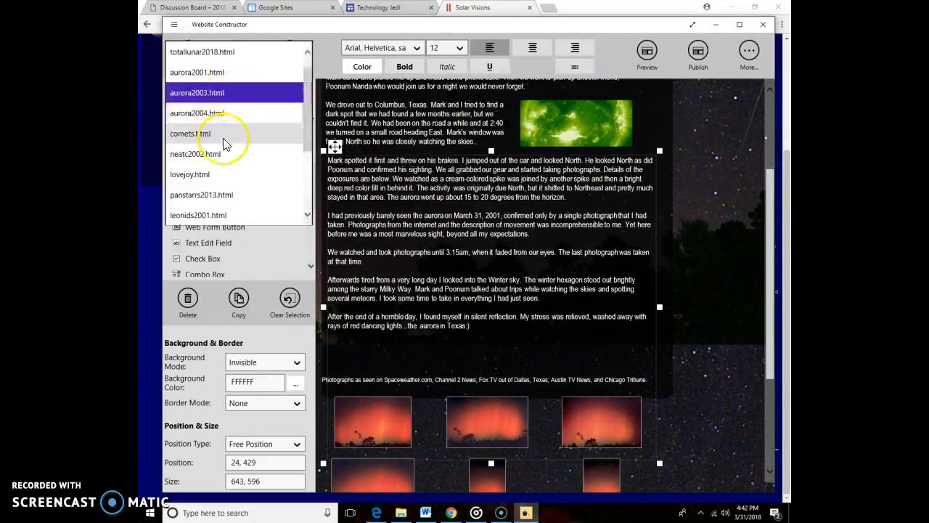
left_click(216, 195)
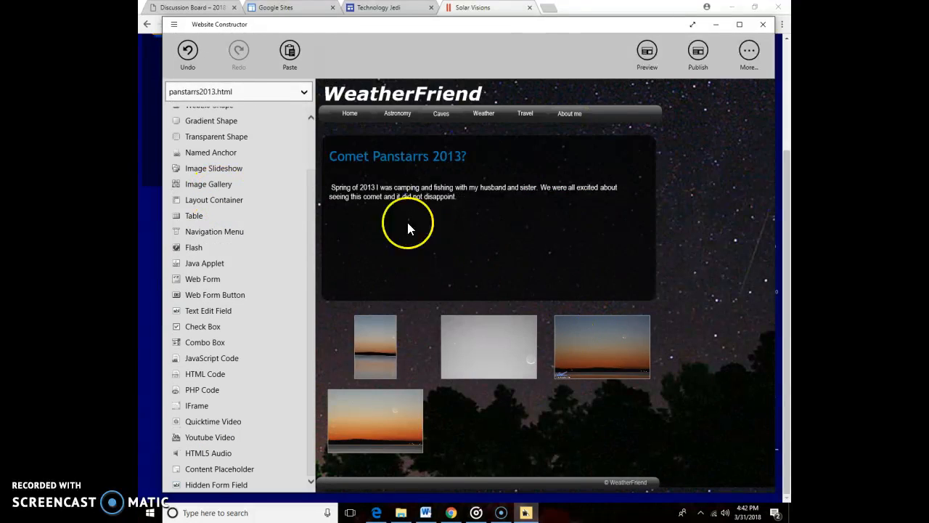
Open the impacts.html page and view its layout
left_click(210, 92)
left_click(221, 154)
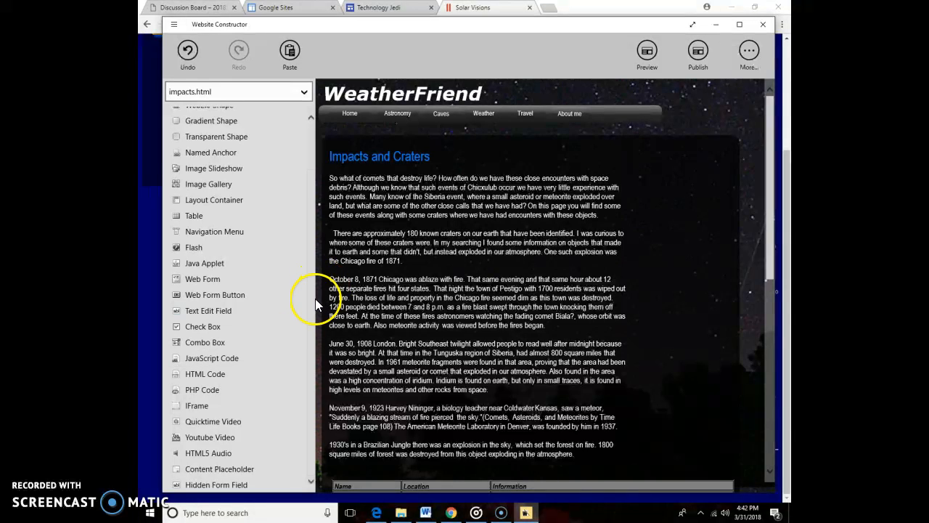
scroll(314, 299, "up", 2)
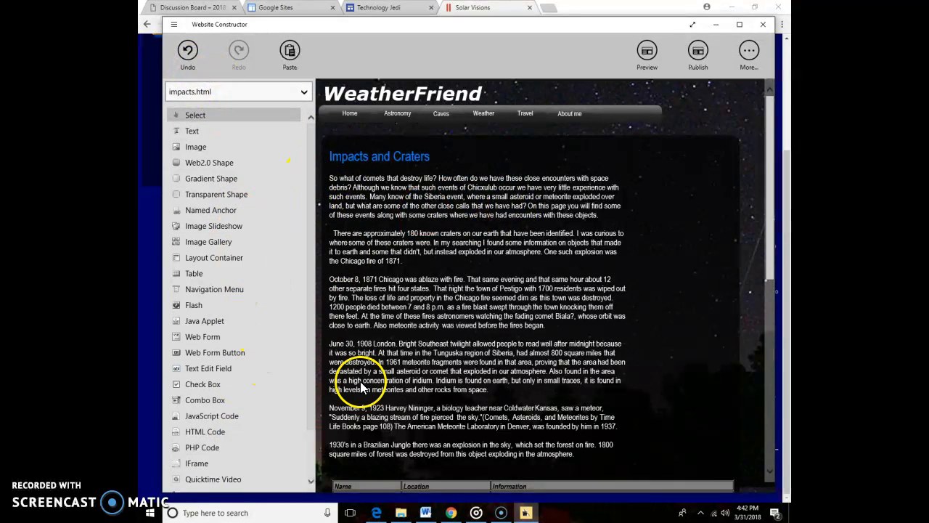
Reopen the aurora2003.html page for editing and look through the list of elements that can be added to it
left_click(221, 97)
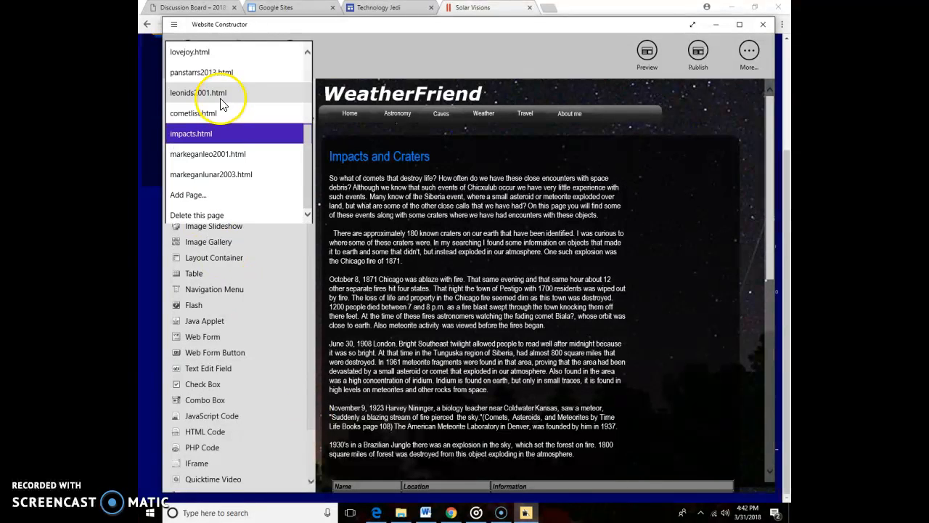
left_click_drag(306, 169, 297, 90)
left_click(244, 109)
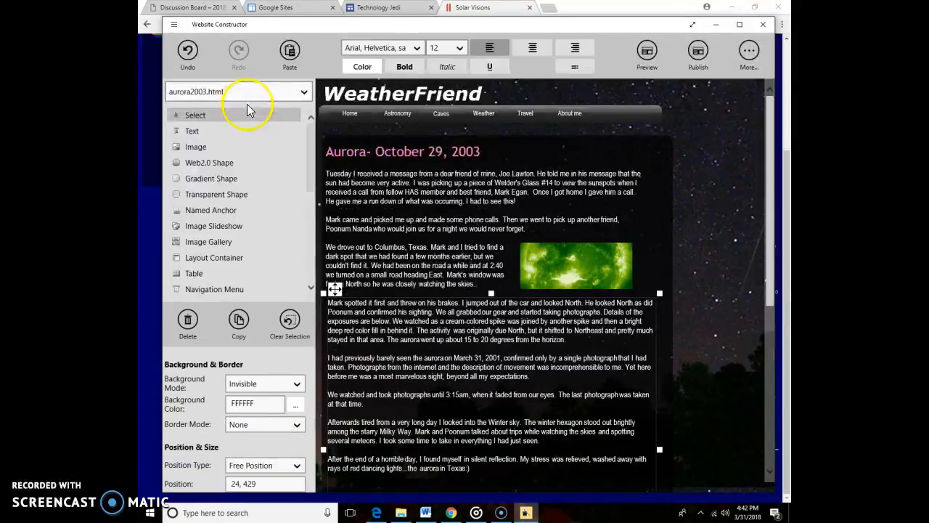
left_click_drag(769, 301, 782, 395)
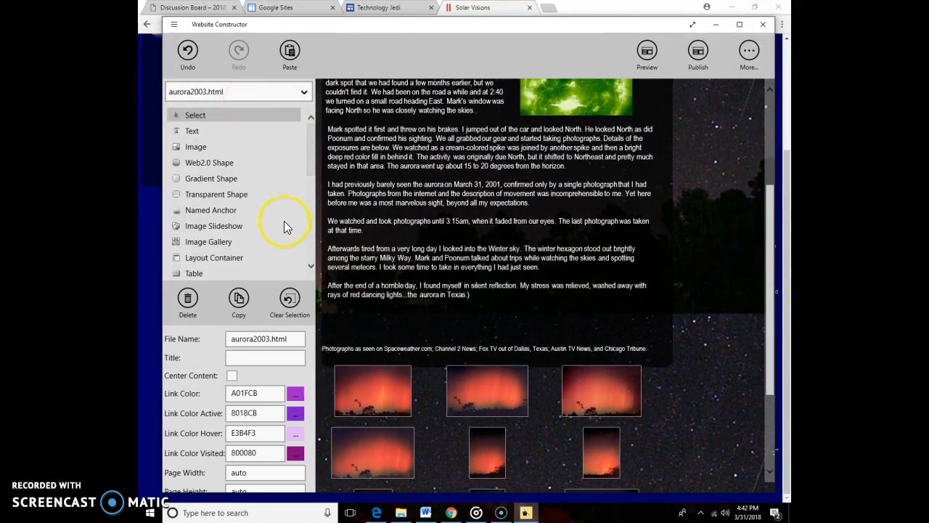
left_click_drag(312, 164, 315, 252)
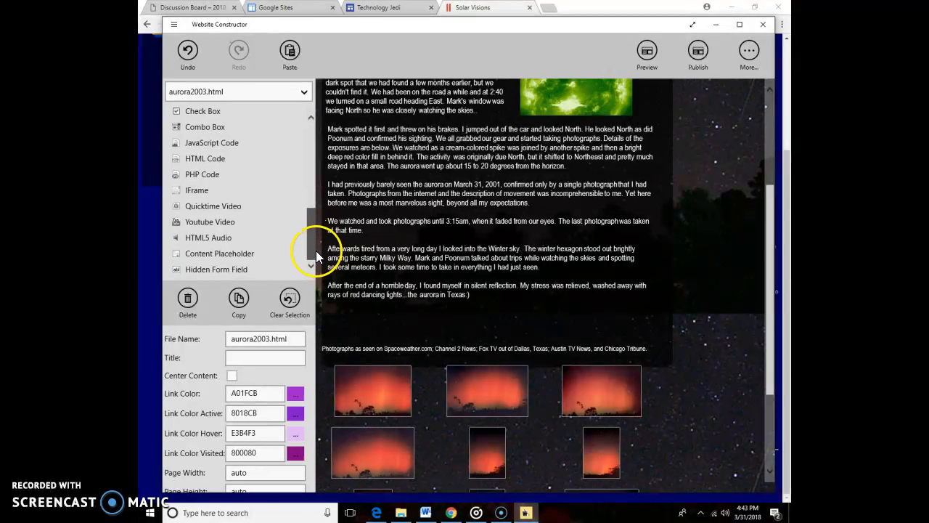
left_click_drag(316, 249, 324, 160)
Try to place a text box just below the photo credit line, over the first aurora photo
left_click(236, 133)
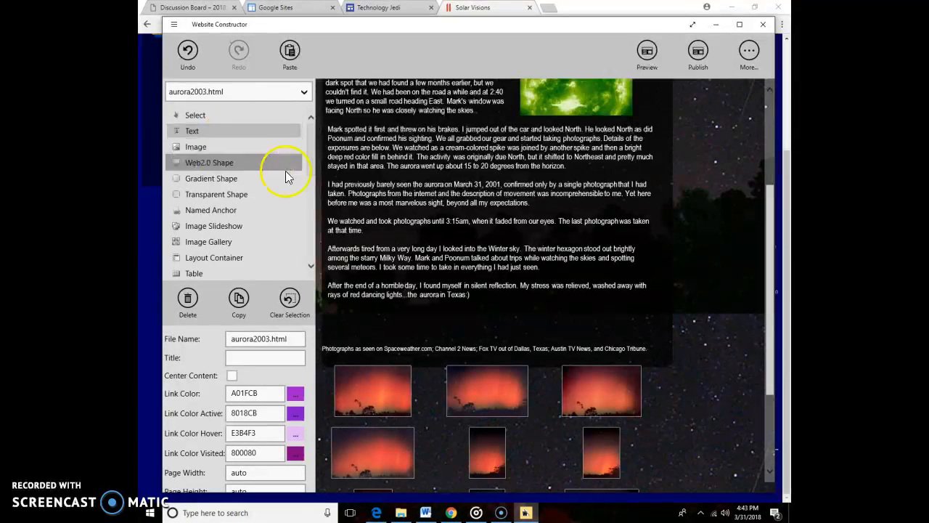
left_click_drag(772, 265, 769, 353)
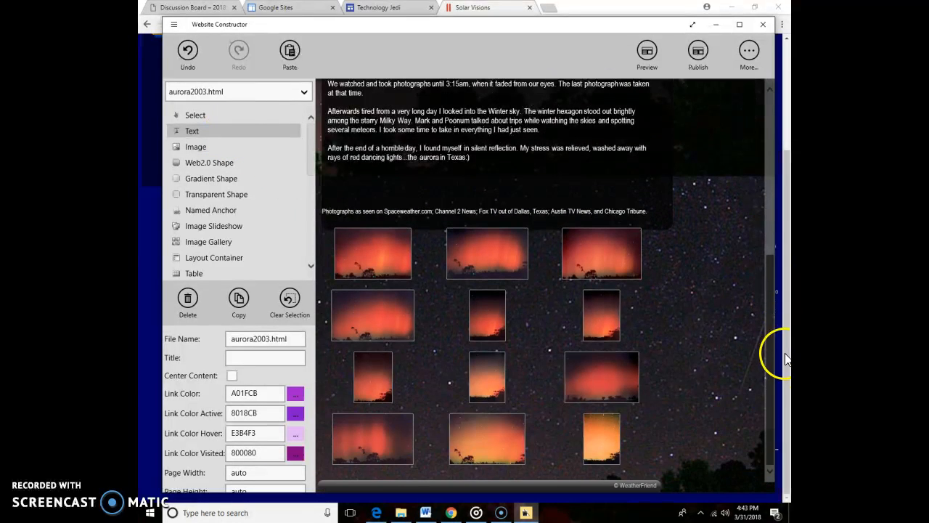
left_click(335, 227)
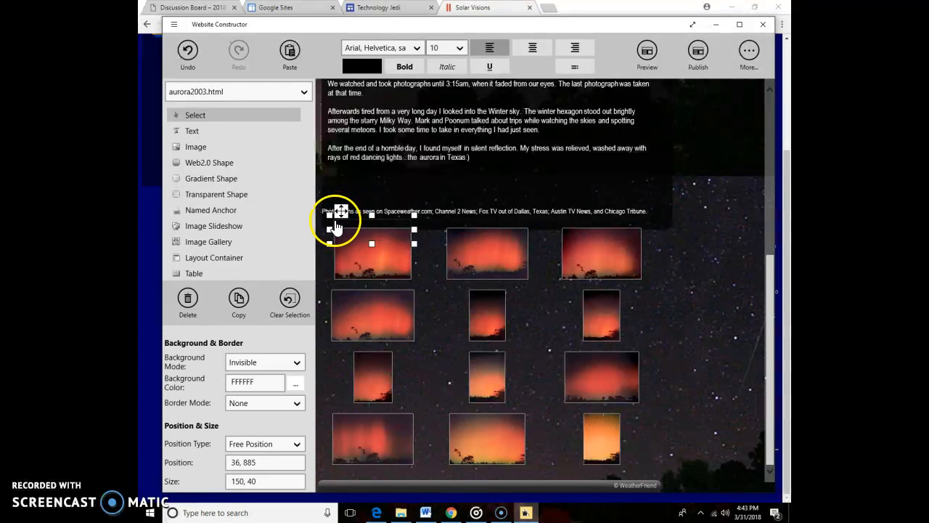
left_click_drag(412, 232, 499, 238)
left_click_drag(574, 233, 576, 235)
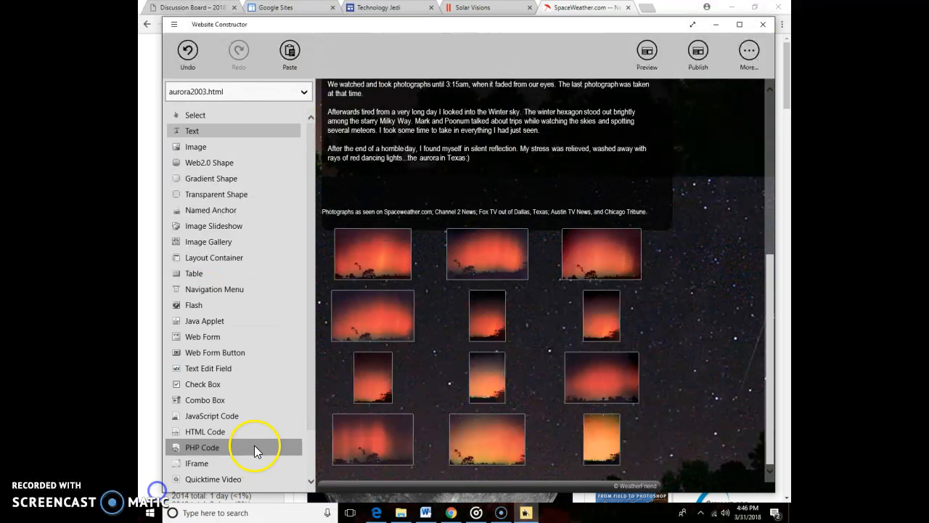
Add a text box at about 36, 885 beneath the photo credit line and set its text color to white
left_click(380, 253)
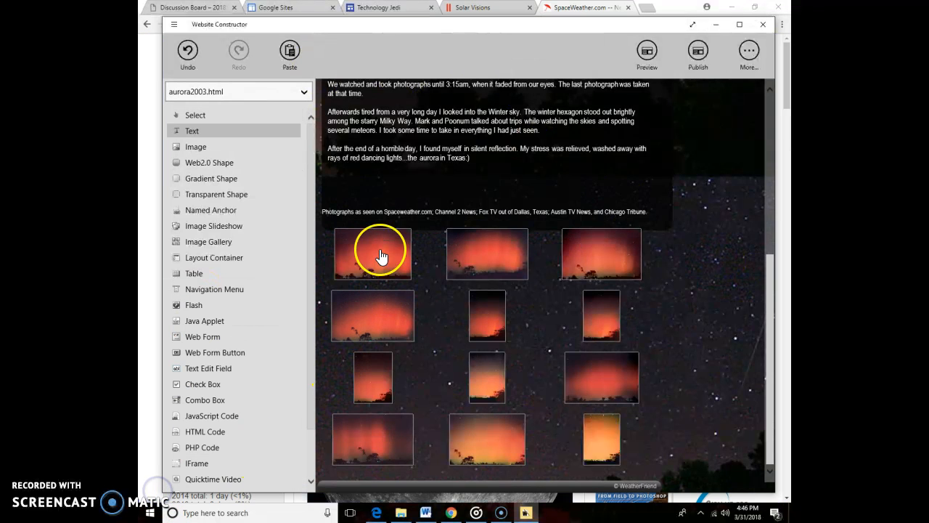
left_click(336, 228)
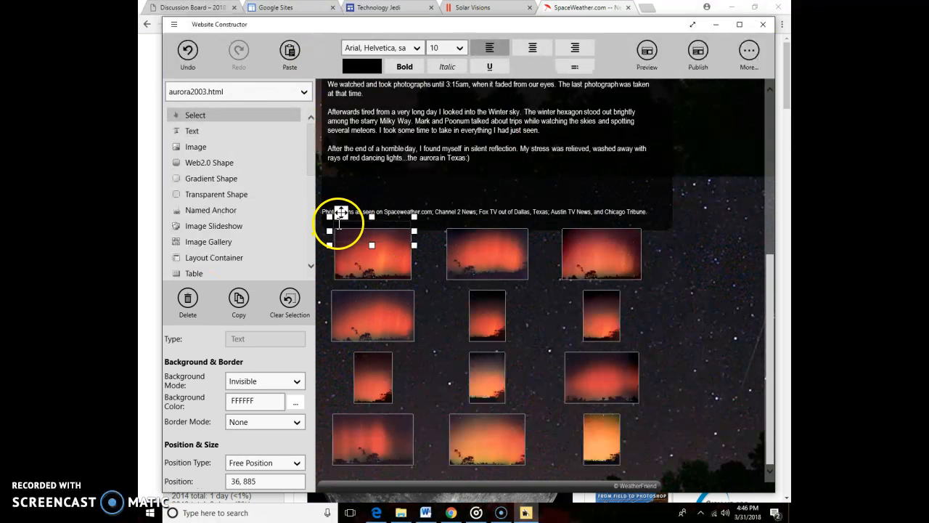
left_click(361, 68)
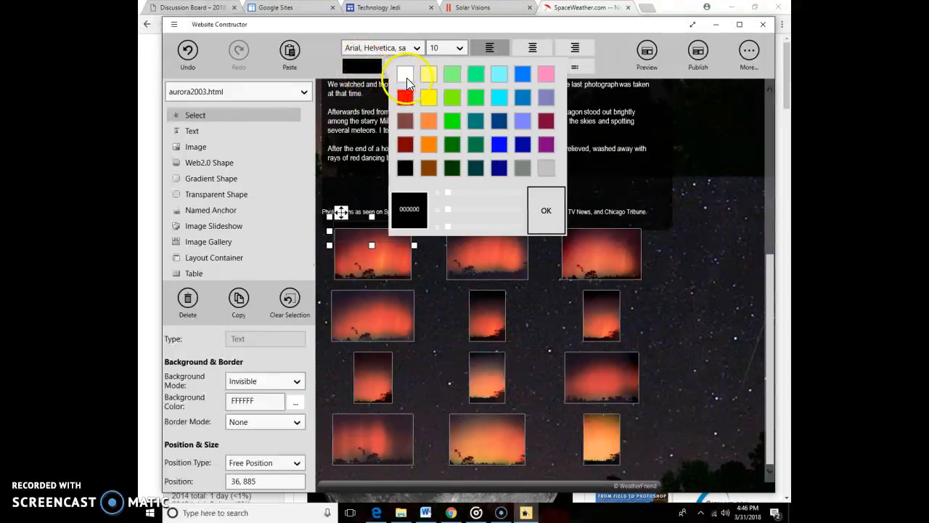
left_click(545, 209)
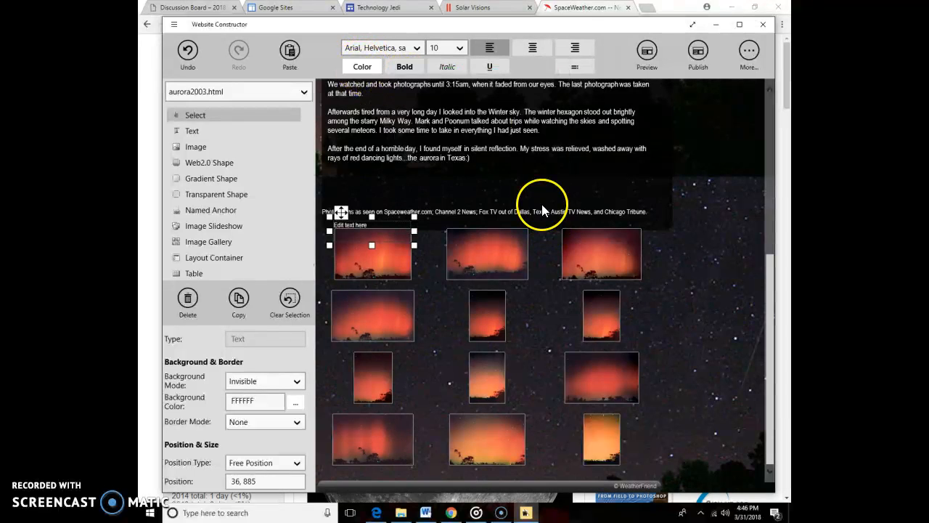
Replace the new text box's placeholder with the copied photo credit sentence
left_click_drag(368, 227, 331, 224)
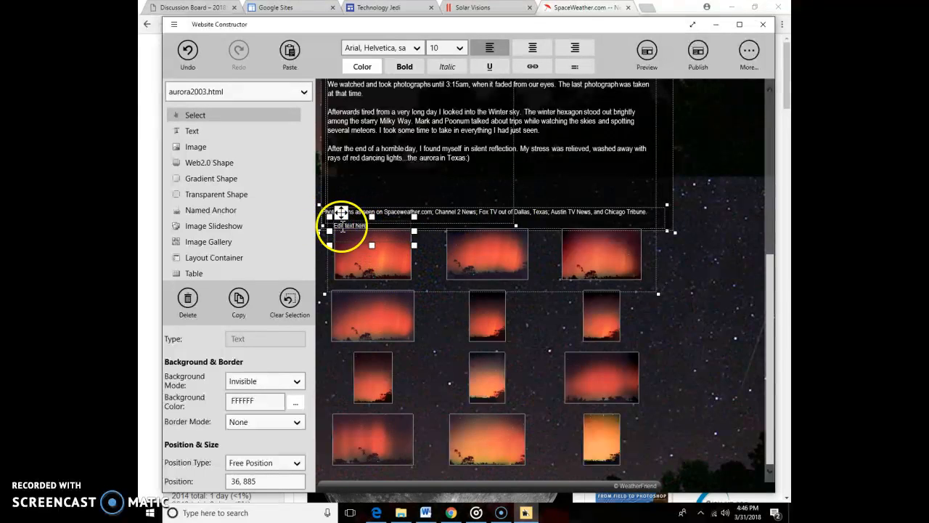
left_click(368, 226)
mouse_move(364, 227)
left_mouse_down()
mouse_move(338, 222)
mouse_move(360, 239)
left_mouse_up()
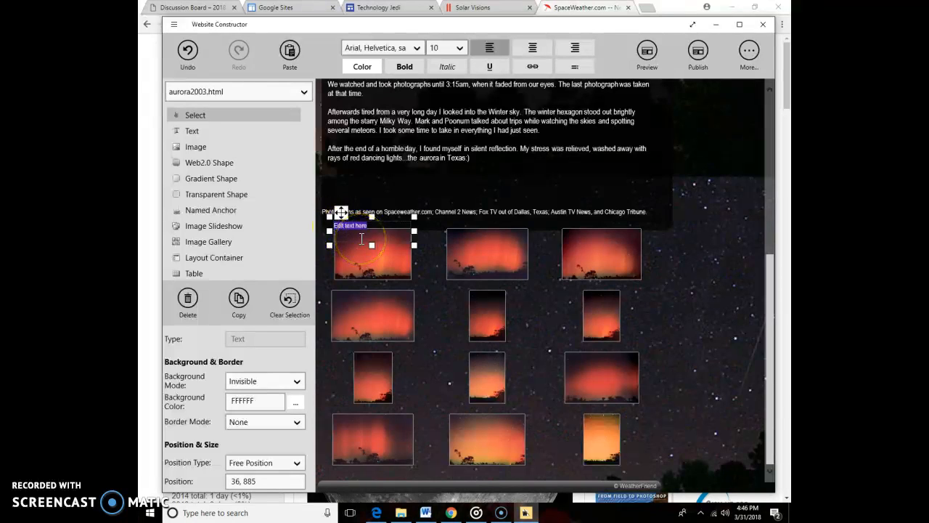
type("Photographs as seen on Spaceweather.com; Channel 2 News; Fox TV out of Dallas, Texas; Austin TV News, and Chicago Tribune.")
Replace the new text box's contents with "Link to spaceweather.com article" and select the whole phrase
left_click_drag(380, 260, 334, 226)
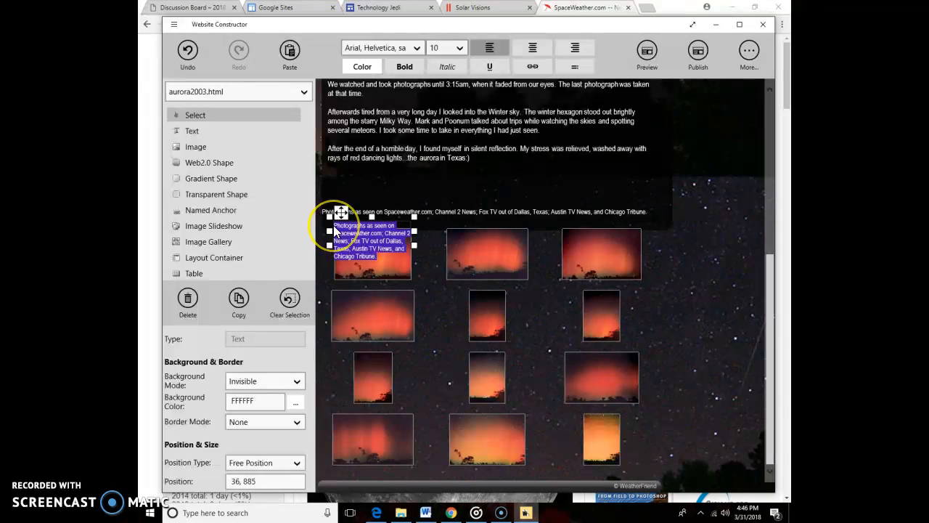
key("Delete")
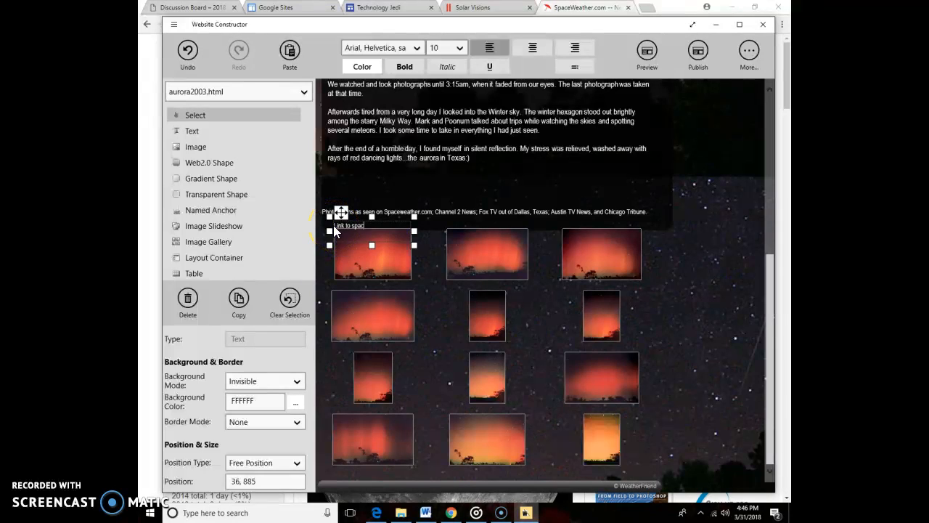
type("Link to spacew")
type("eather.com")
type(" an")
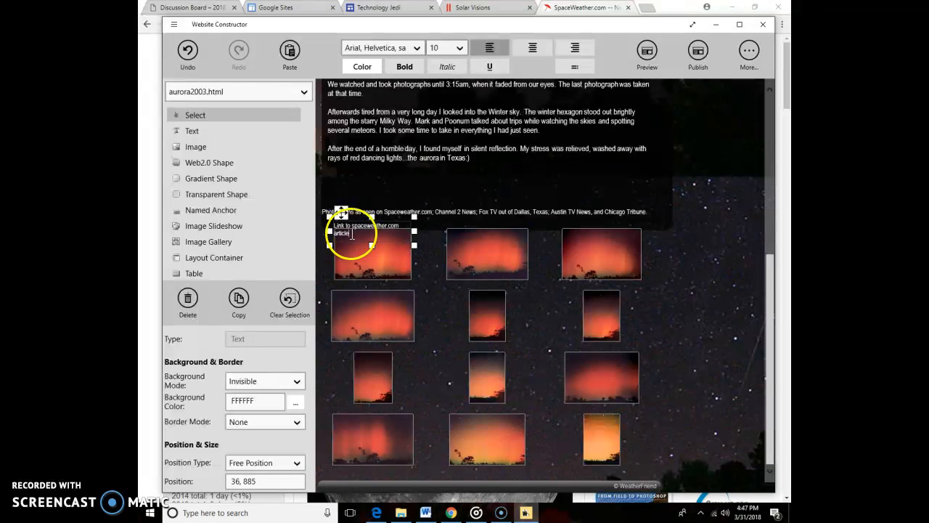
left_click_drag(352, 234, 337, 219)
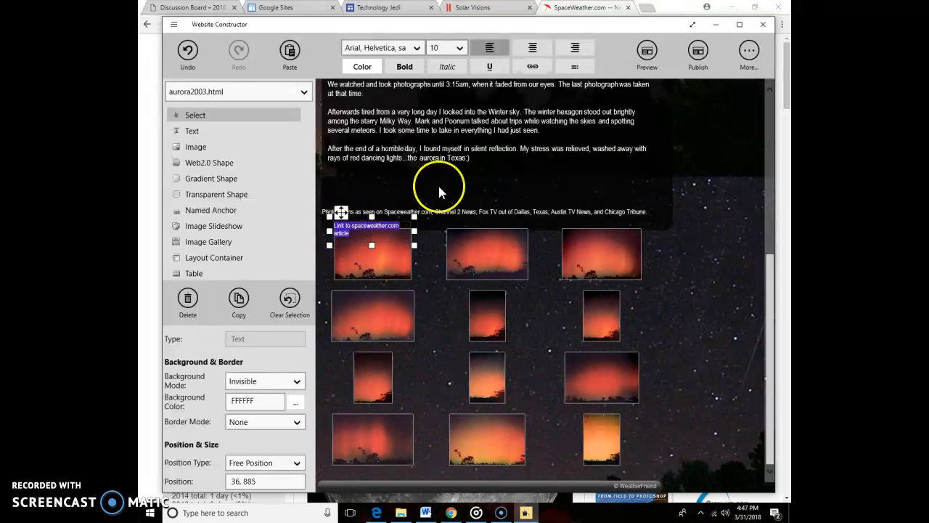
Switch to the SpaceWeather.com page in the browser and view its archive for October 30, 2003
left_click(489, 10)
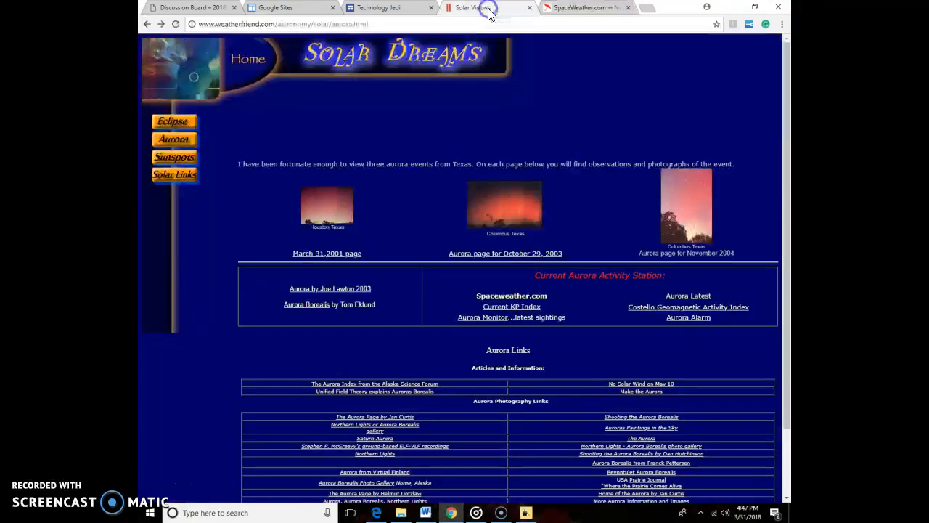
left_click(584, 8)
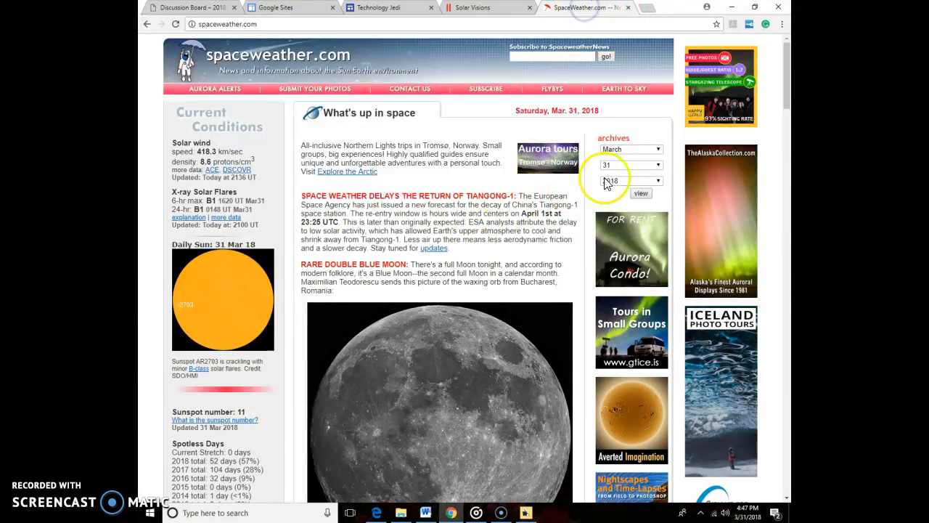
left_click(643, 149)
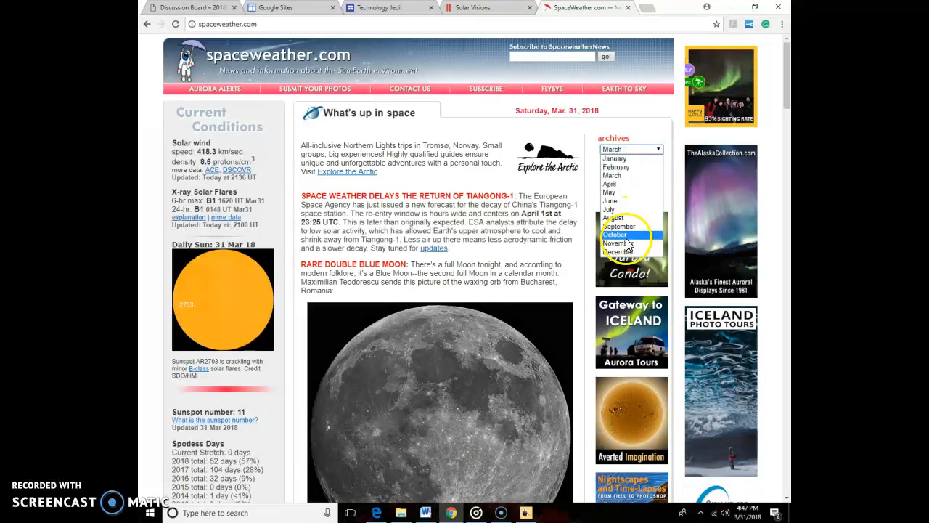
left_click(616, 235)
left_click(630, 165)
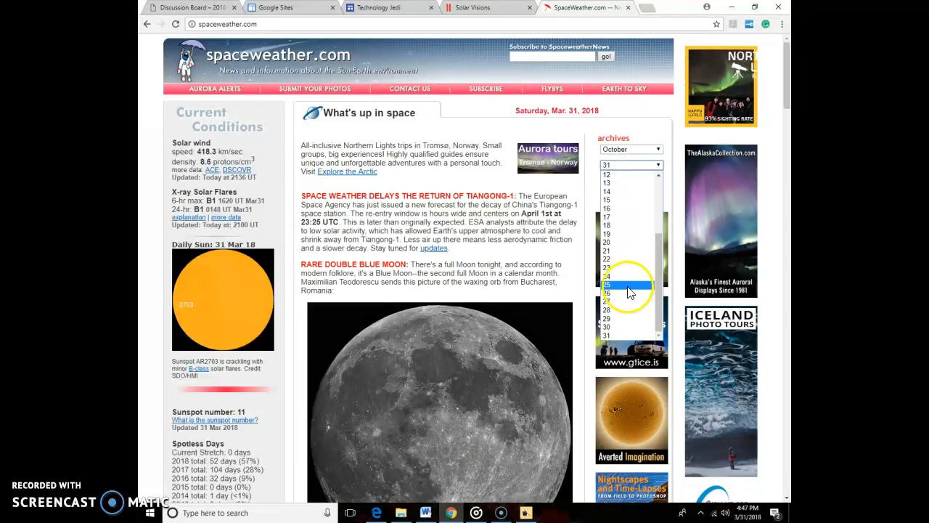
left_click(621, 326)
left_click(623, 181)
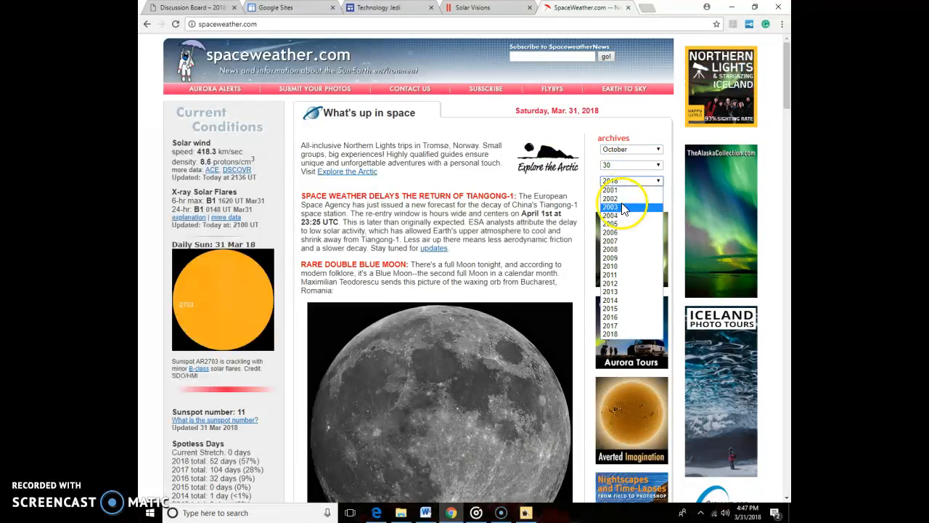
left_click(611, 207)
left_click(638, 196)
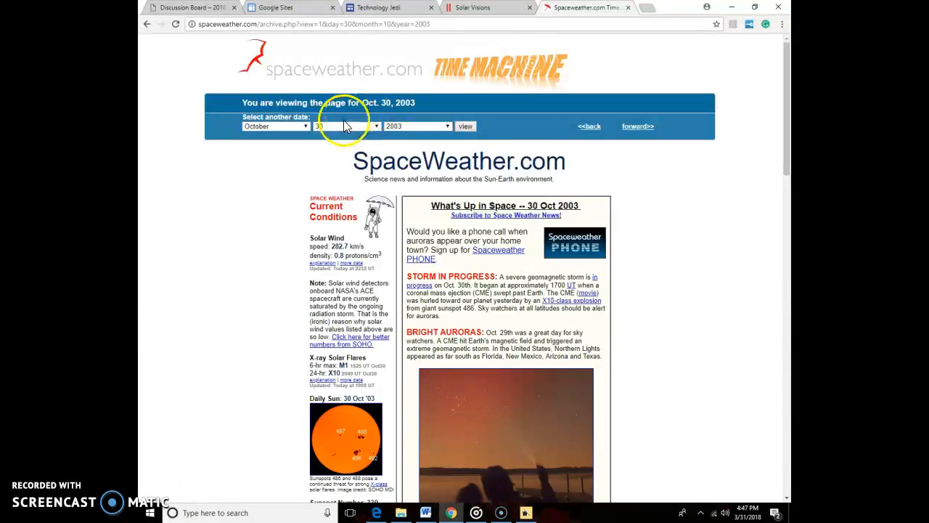
Change the SpaceWeather archive date to October 29, 2003, view that page and copy its web address
left_click(376, 126)
left_click(335, 288)
left_click(465, 125)
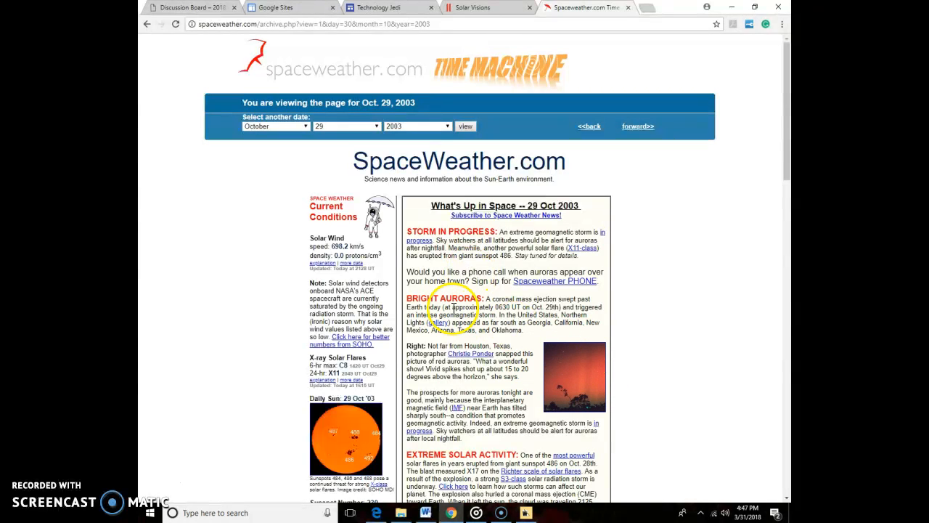
left_click(327, 24)
right_click(330, 24)
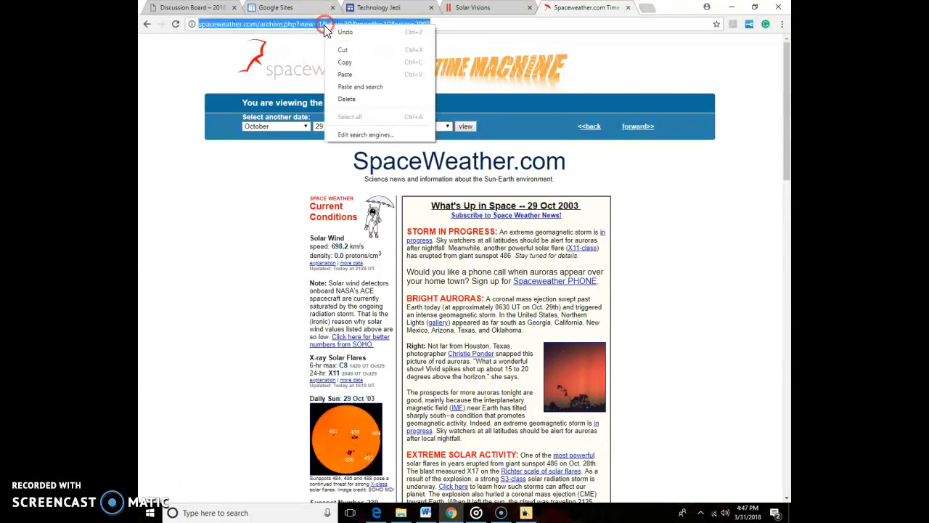
left_click(352, 60)
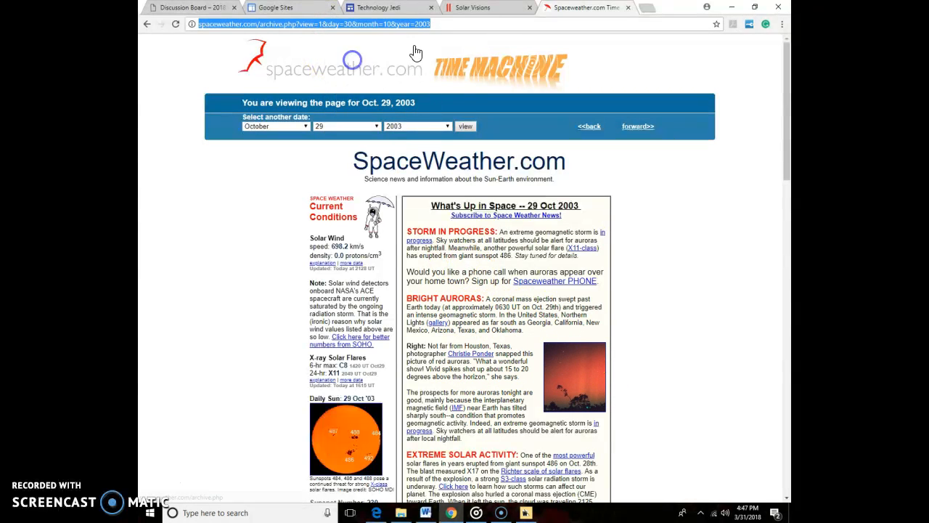
Switch back to Website Constructor and give the selected phrase a Website link using the copied spaceweather.com archive address as its URL
left_click(526, 512)
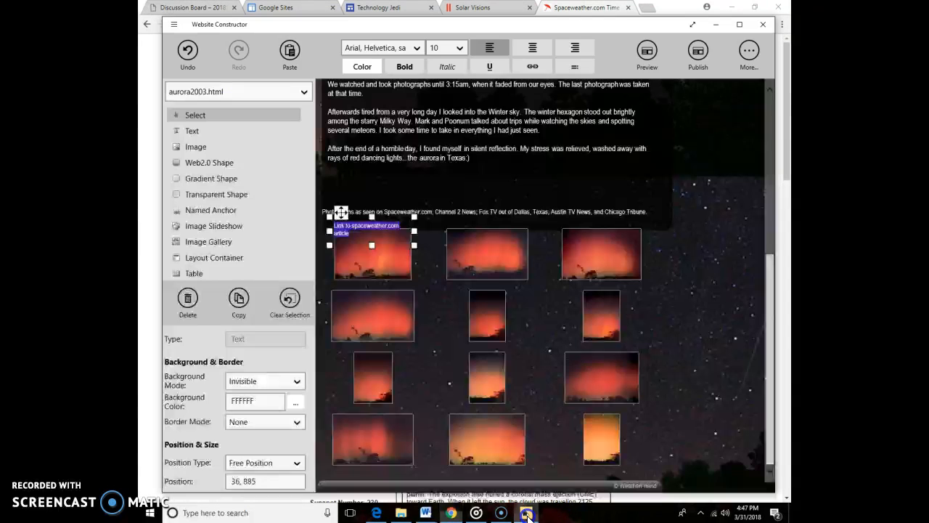
left_click(537, 69)
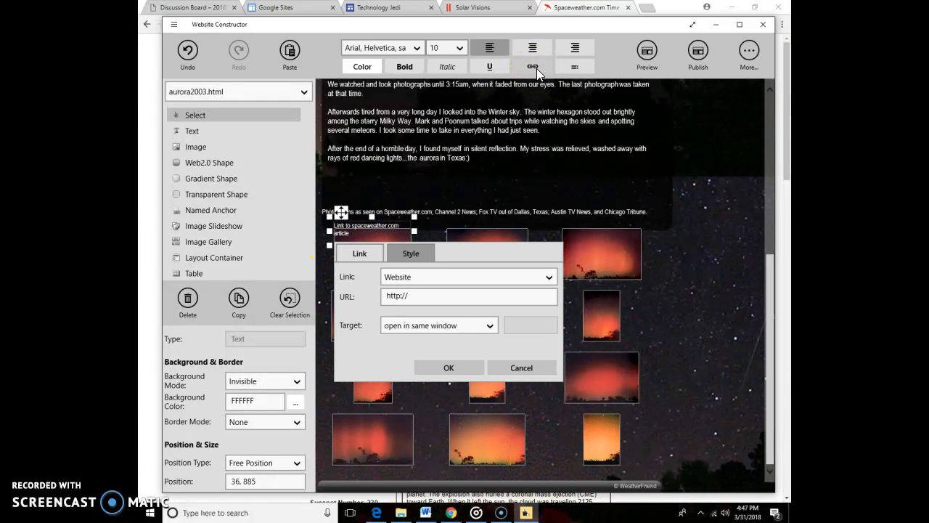
left_click_drag(416, 296, 384, 297)
right_click(398, 296)
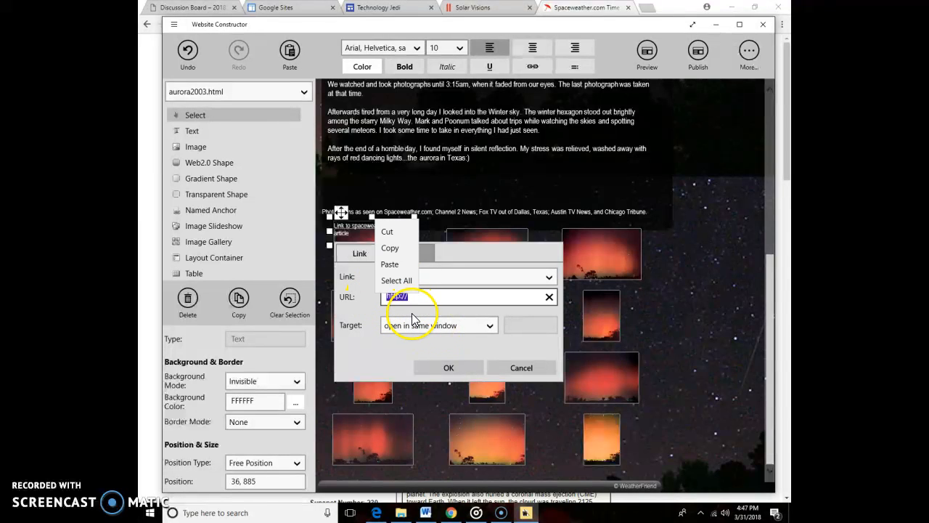
left_click(399, 265)
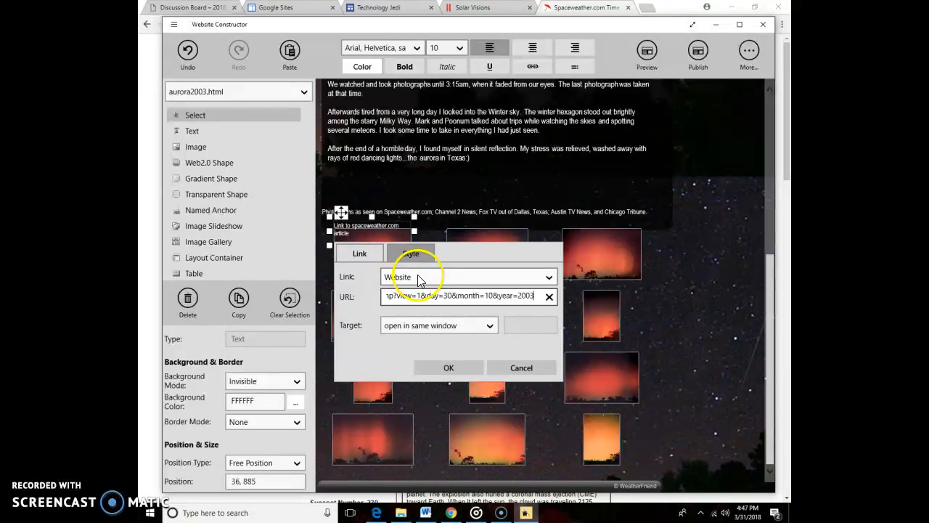
left_click(413, 278)
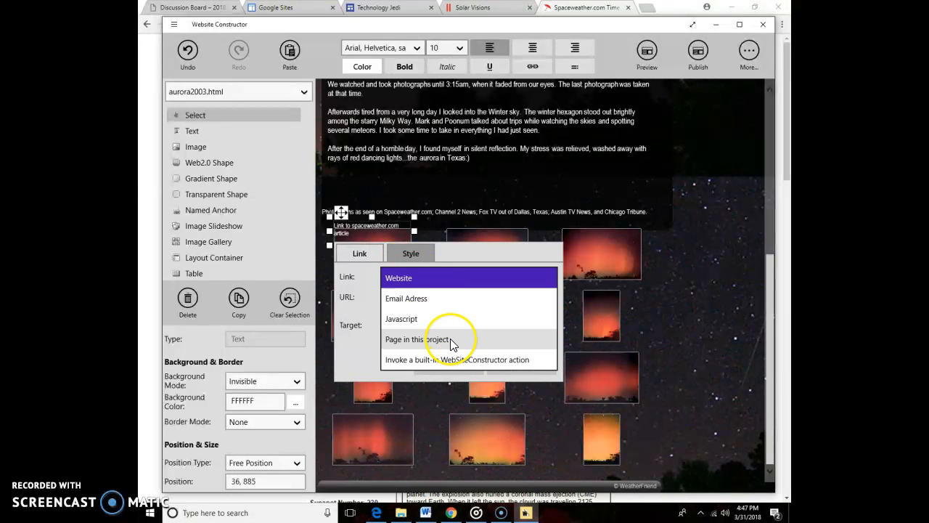
left_click(396, 278)
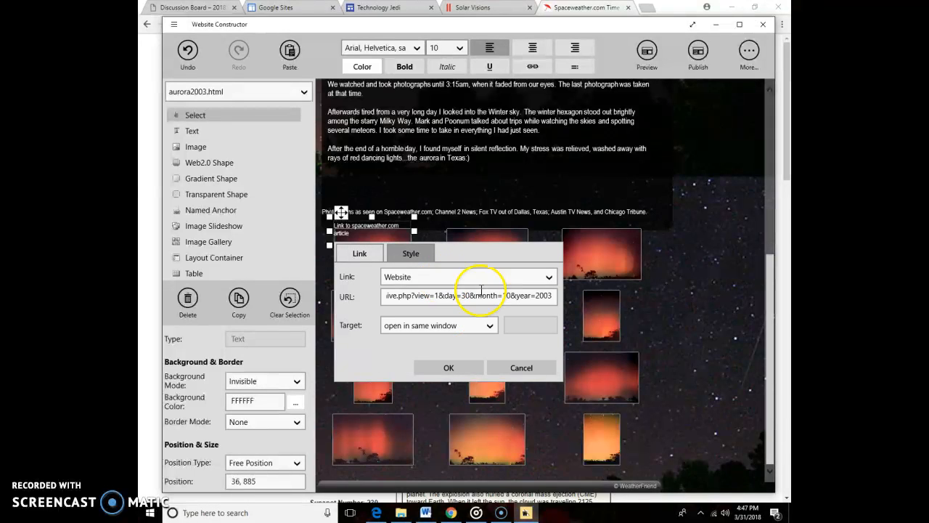
Set the link's target to open in new window and apply the link to the phrase
left_click(464, 325)
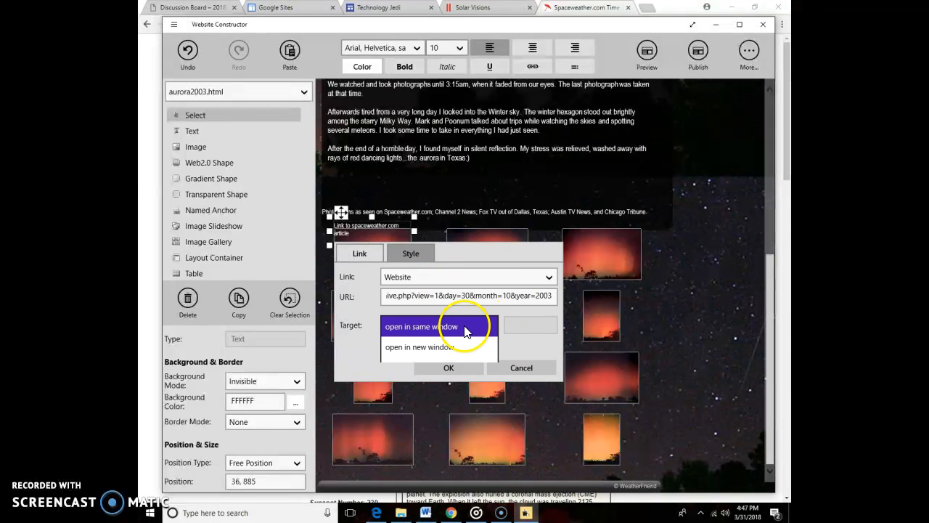
left_click(460, 353)
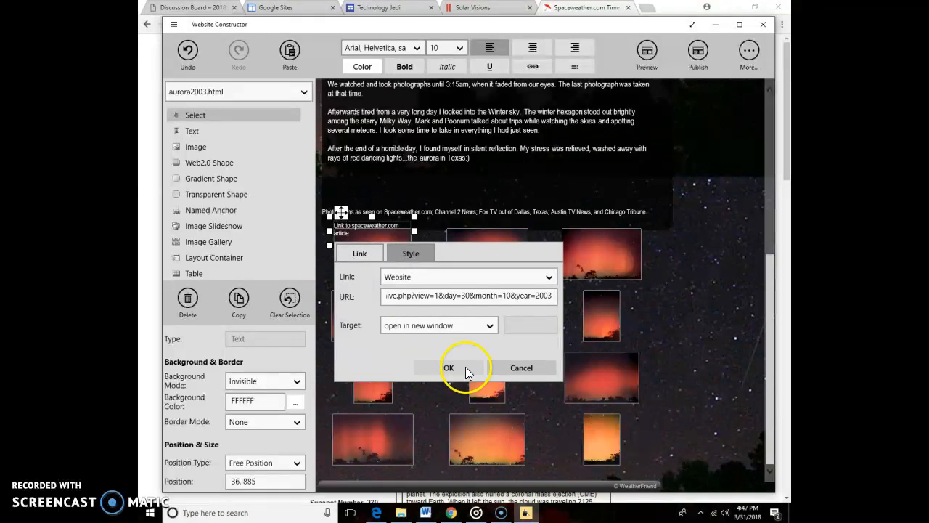
left_click(449, 368)
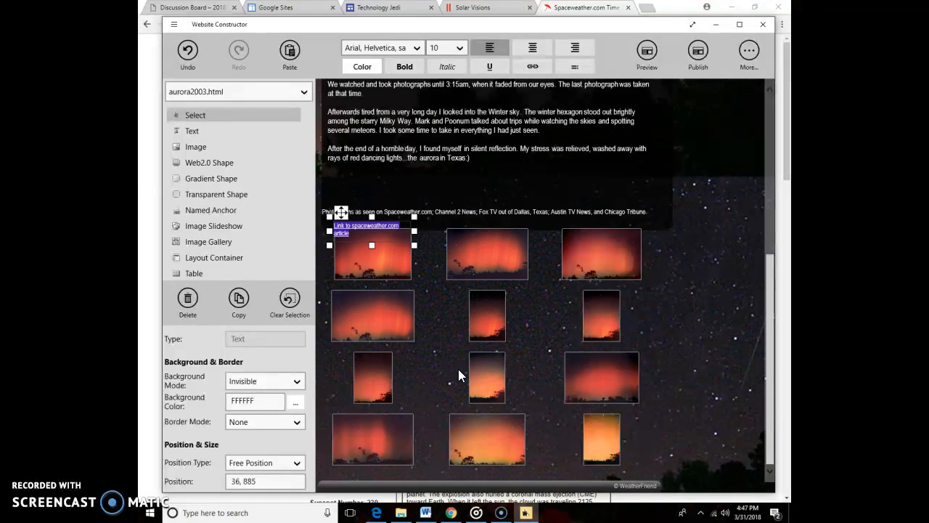
Reselect the spaceweather.com link text box above the image gallery and look through the list of insertable page elements
left_click(442, 315)
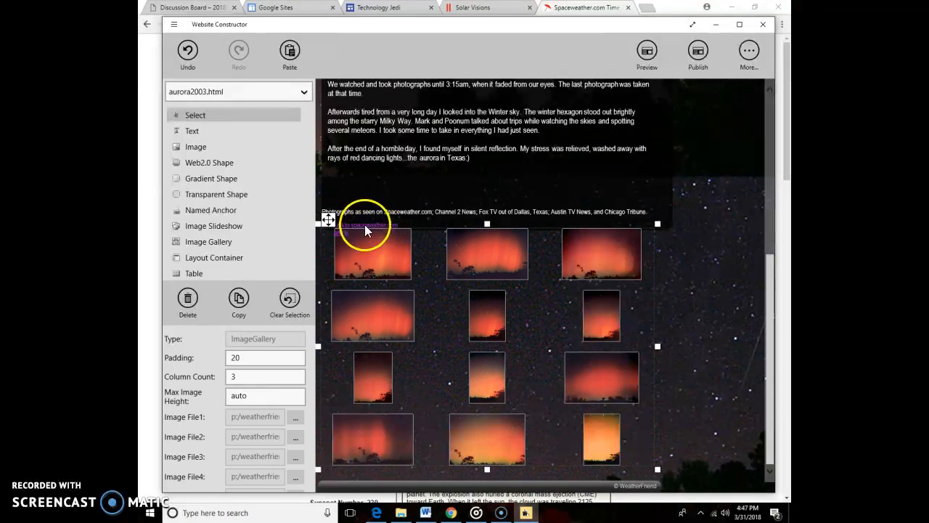
left_click(340, 234)
left_click_drag(351, 232, 418, 234)
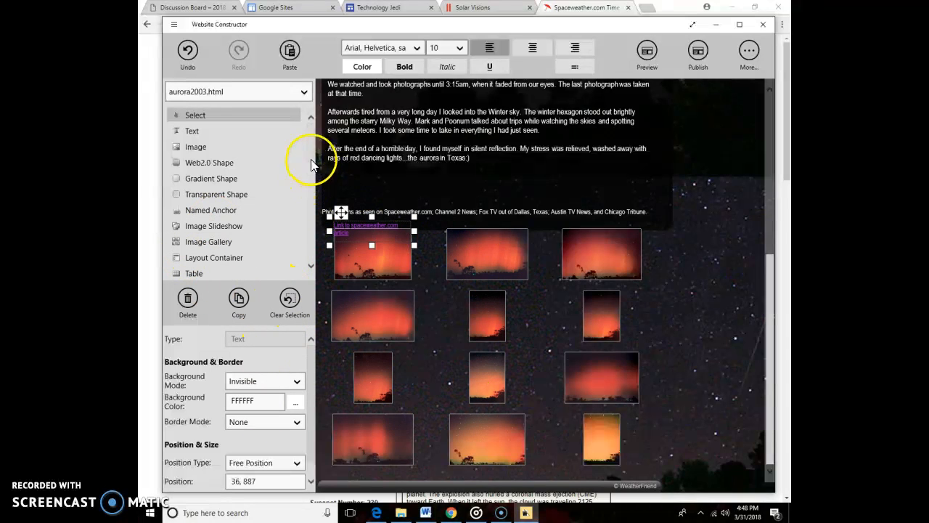
scroll(310, 178, "down", 2)
scroll(310, 178, "down", 2)
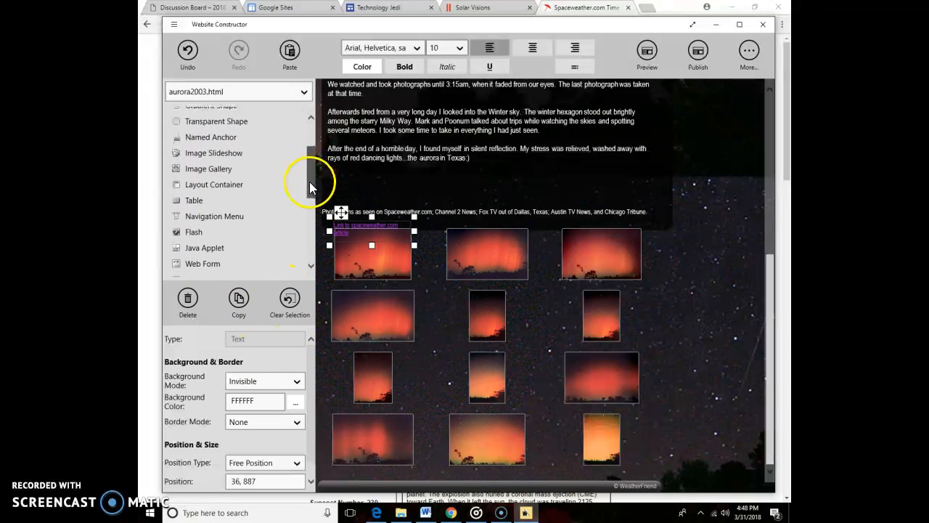